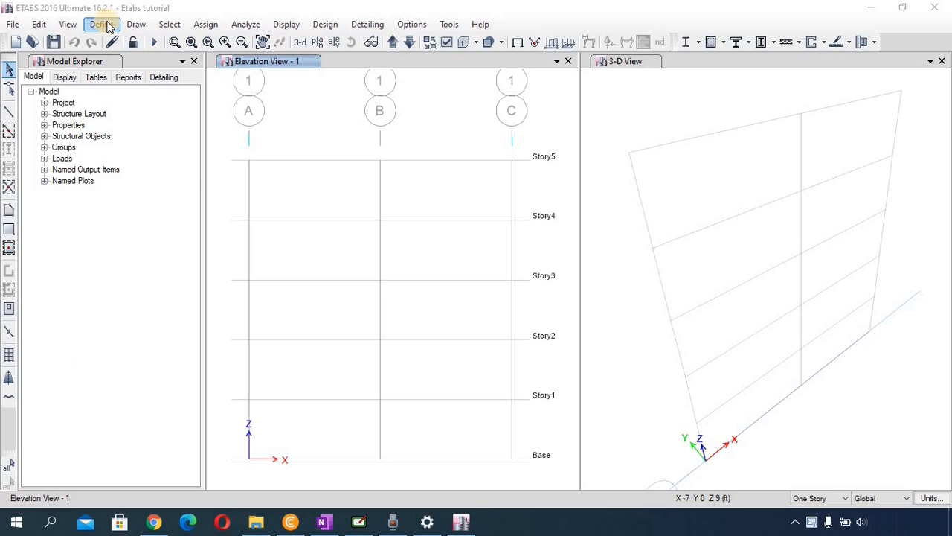
- Add a new material property for the United States region: type Rebar, standard ASTM A615, Grade 60
click(105, 24)
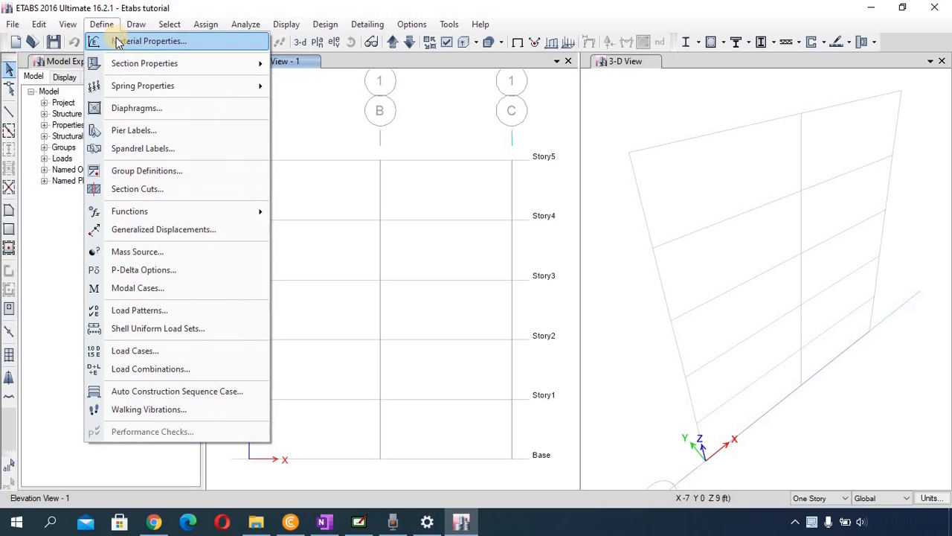
click(117, 42)
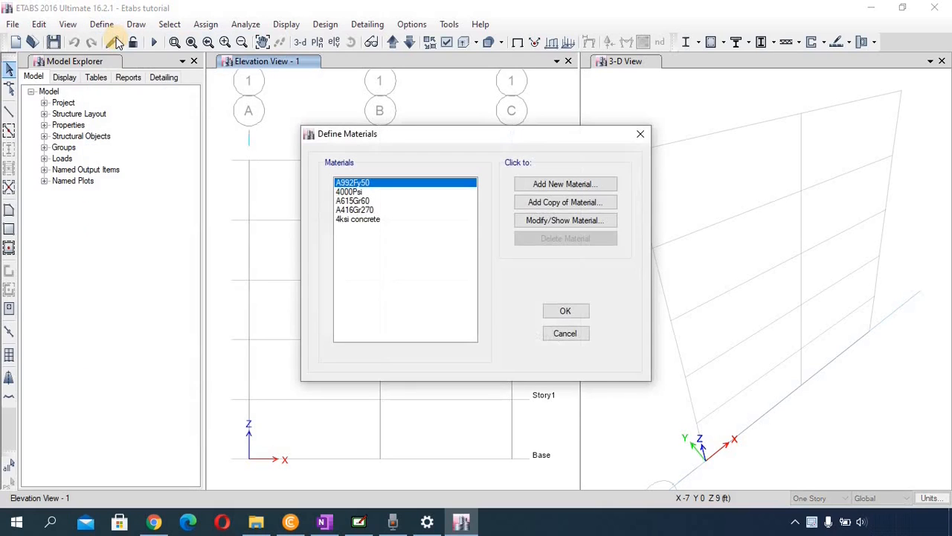
click(365, 222)
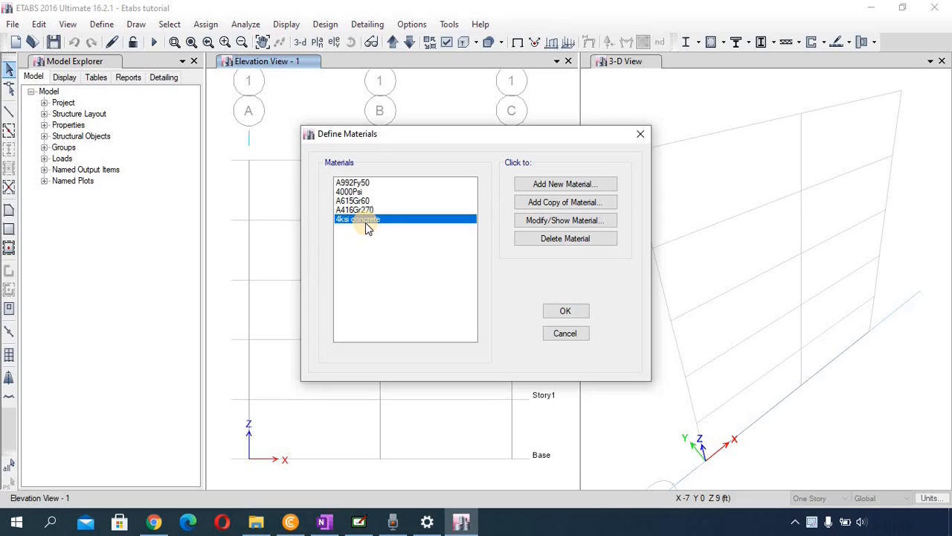
click(565, 186)
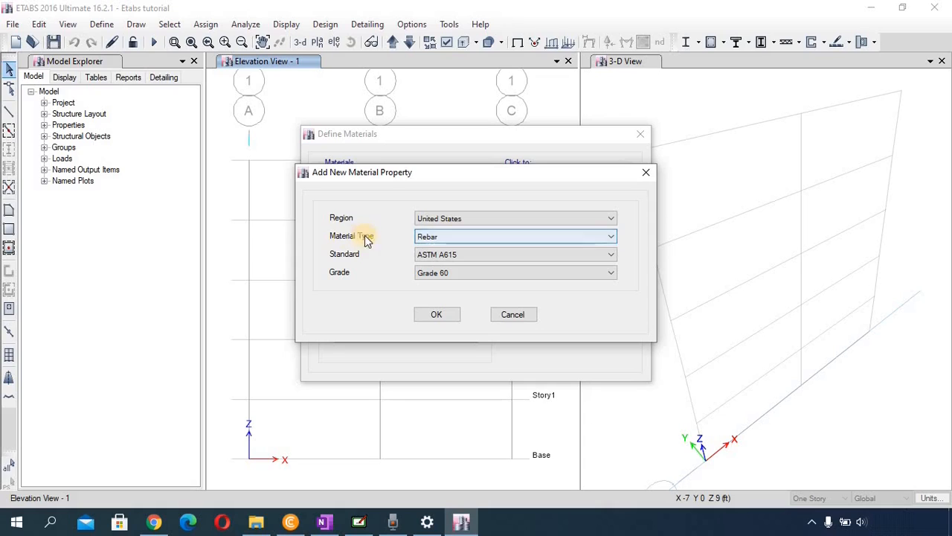
click(436, 238)
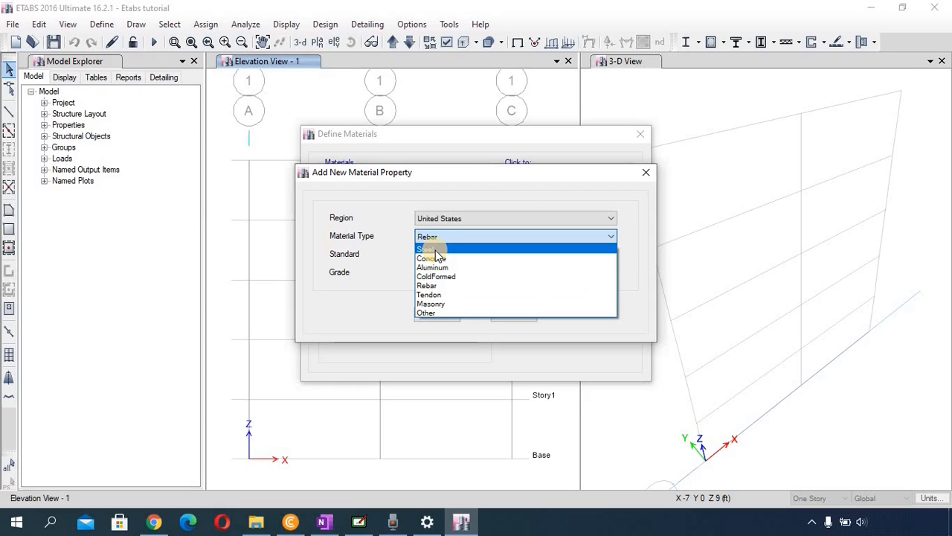
click(430, 286)
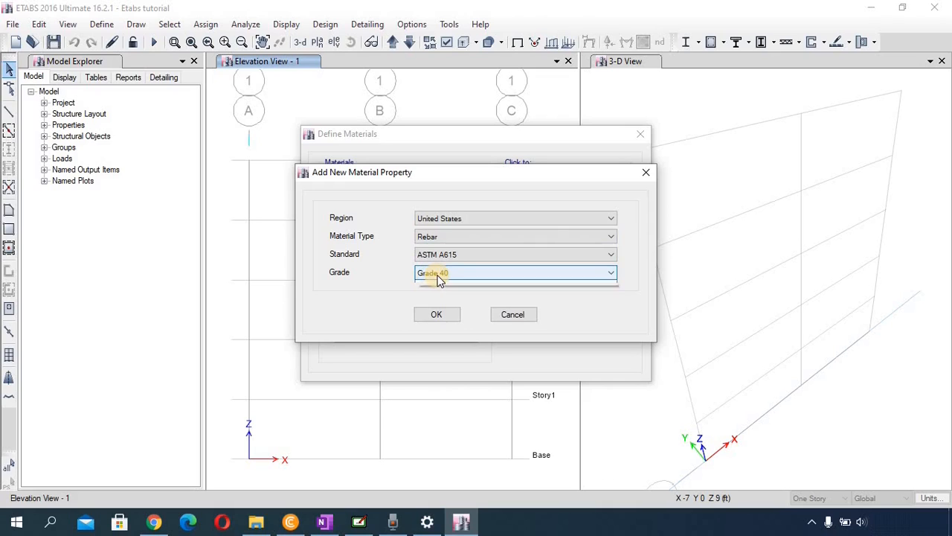
click(437, 275)
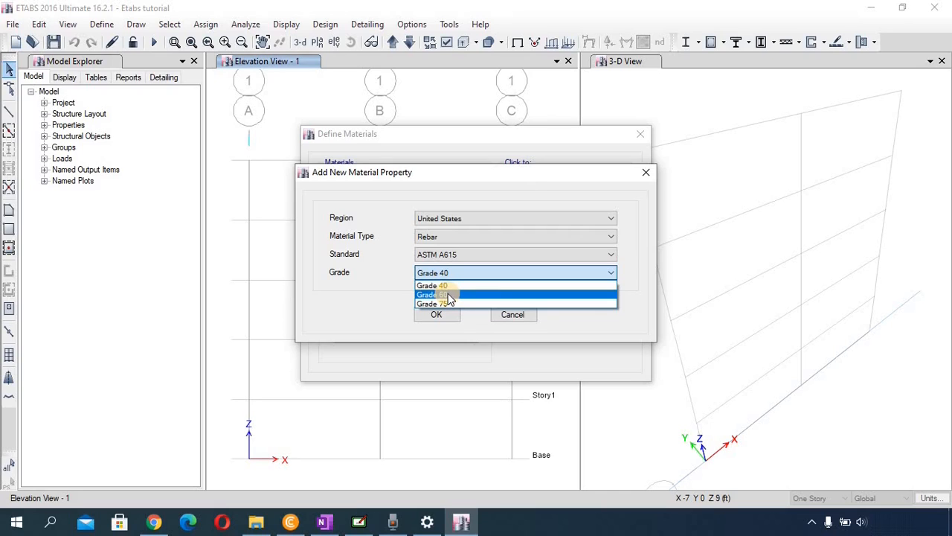
click(448, 295)
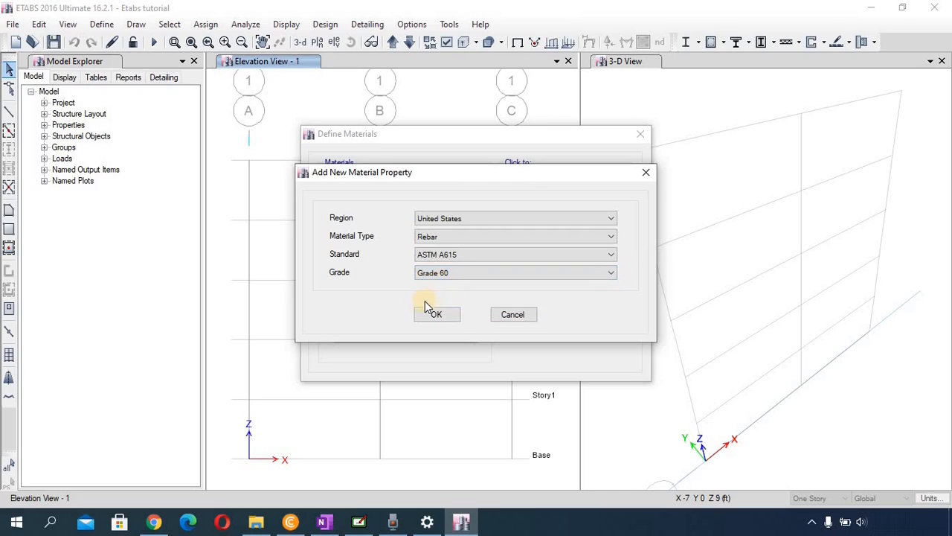
click(435, 314)
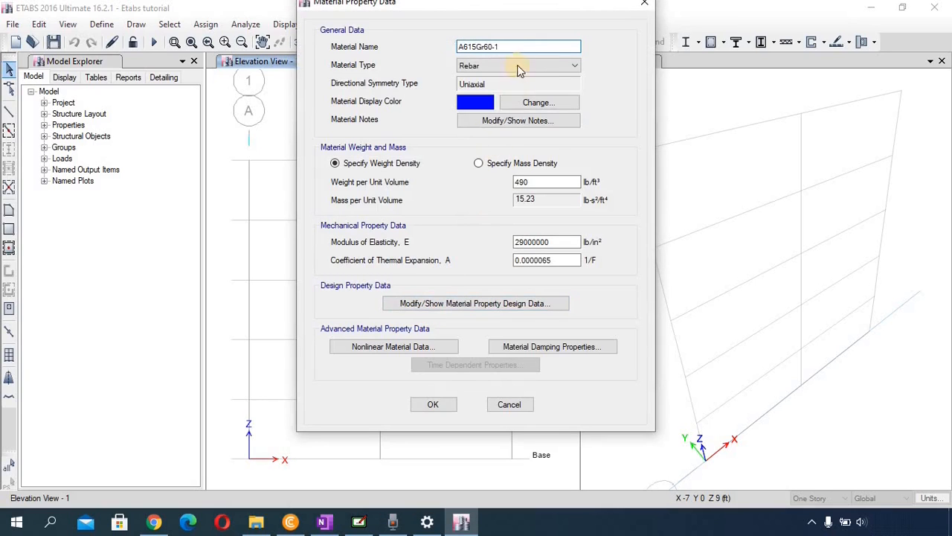
- Name the new material "Grade 60 rebar" and keep its material type as Rebar
click(512, 47)
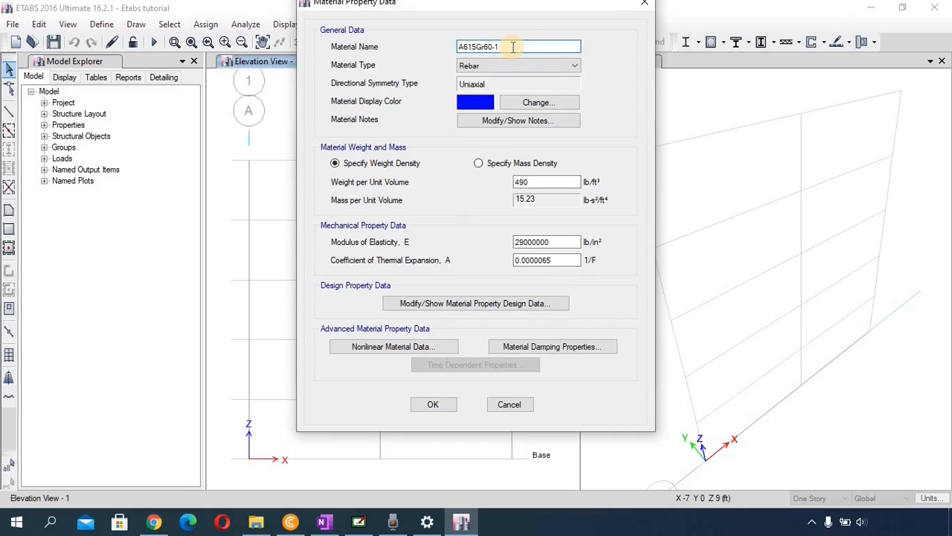
key(BackSpace)
key(BackSpace)
key(BackSpace)
key(BackSpace)
key(BackSpace)
key(BackSpace)
key(BackSpace)
key(BackSpace)
key(BackSpace)
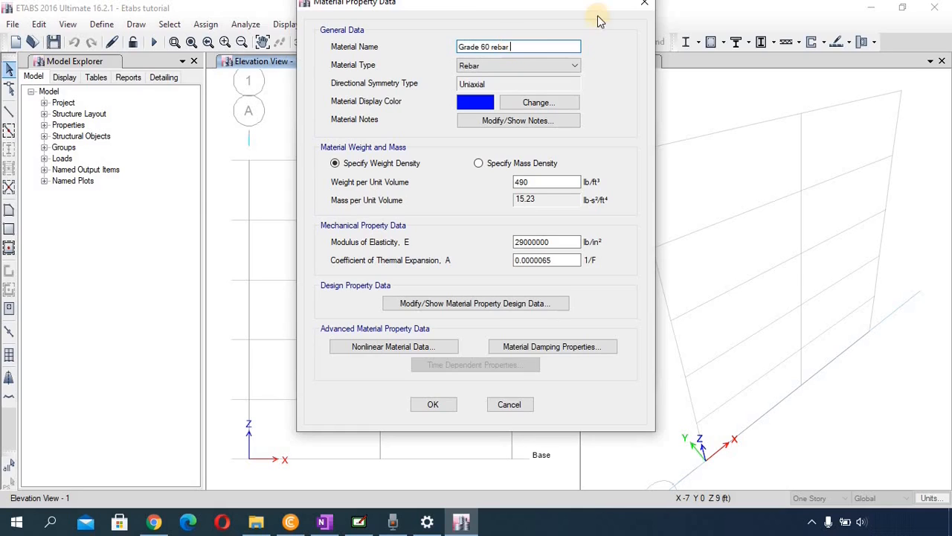
click(550, 67)
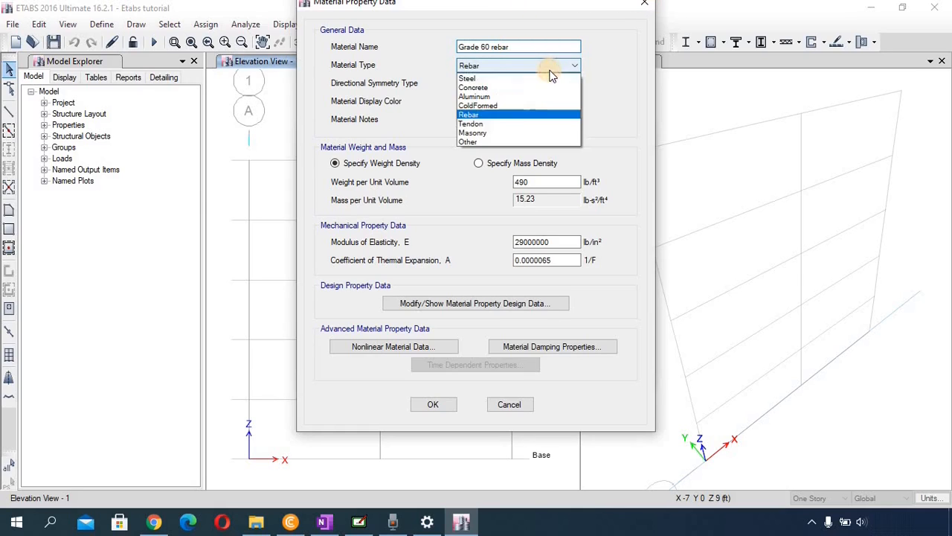
click(503, 114)
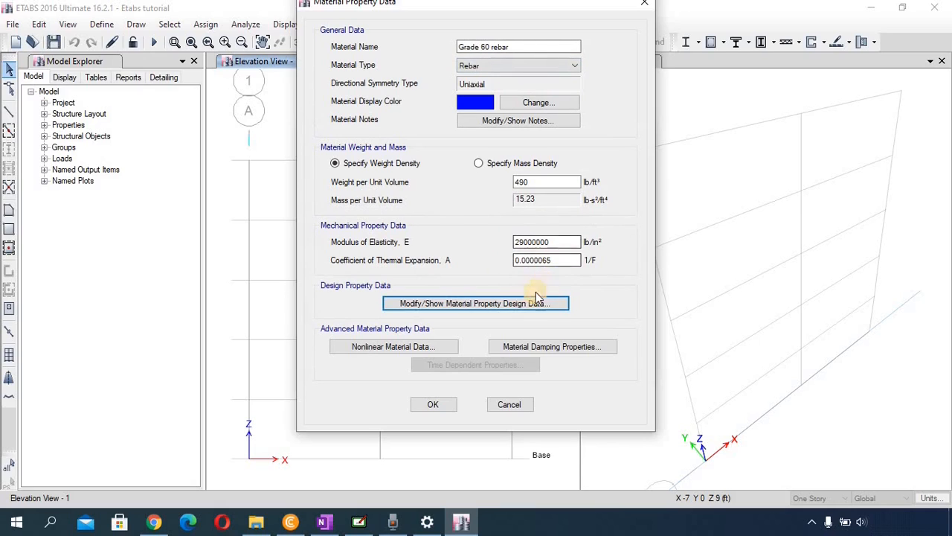
- Review the rebar's design strengths, nonlinear data and damping properties, and save the material definition
click(495, 304)
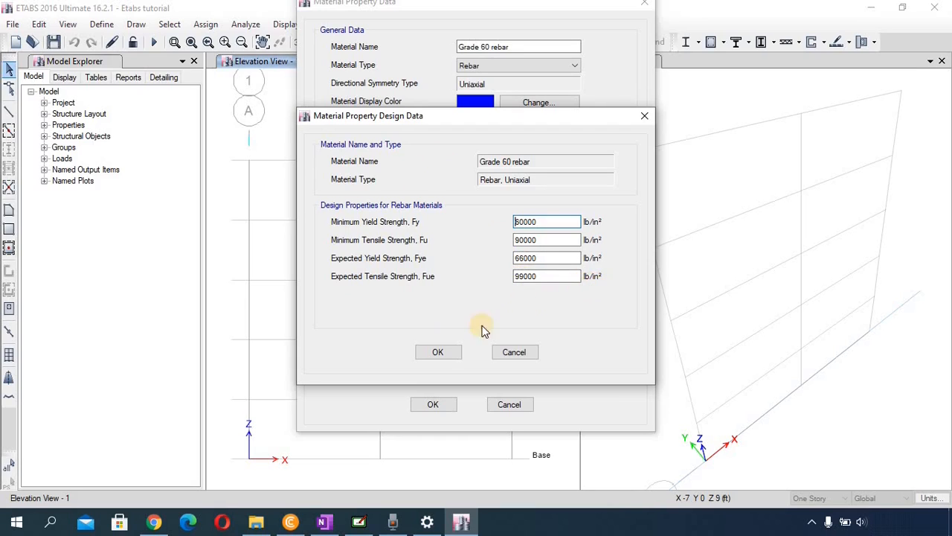
click(437, 353)
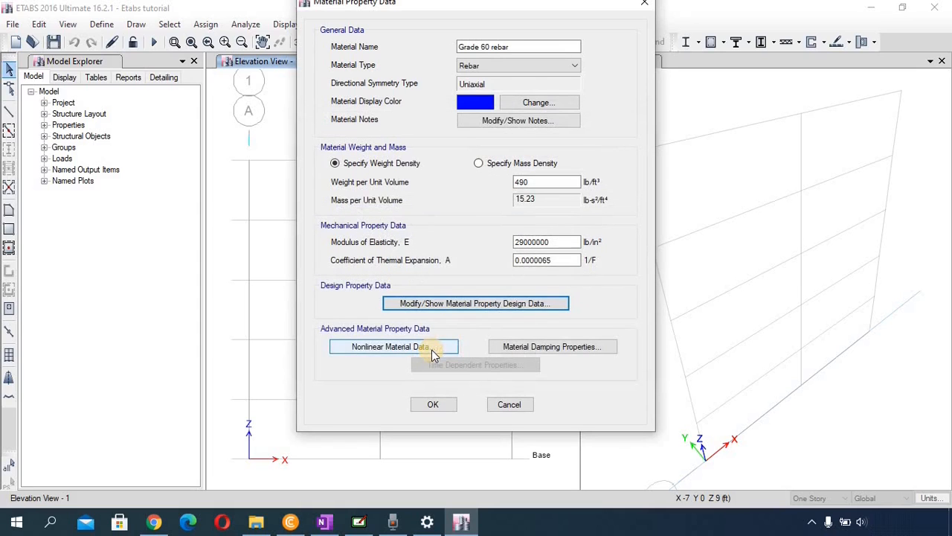
click(376, 355)
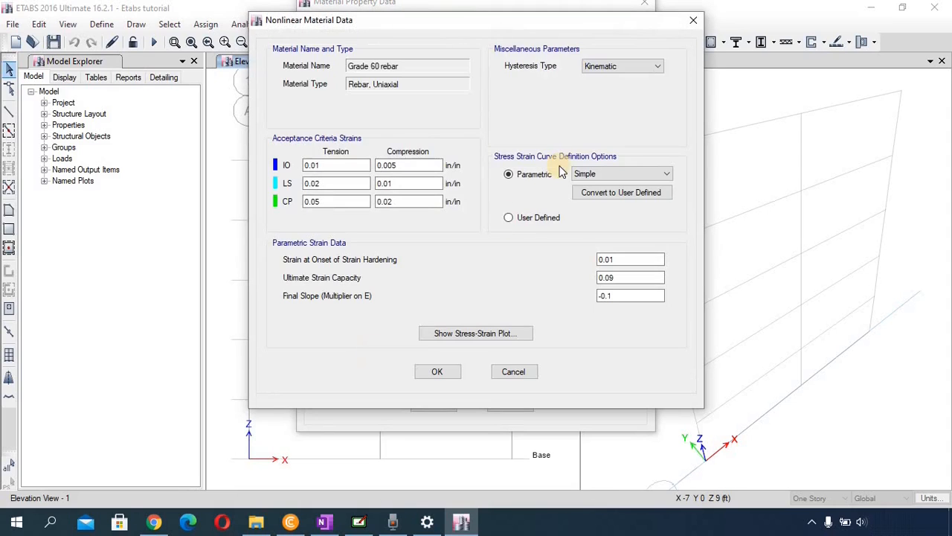
click(692, 28)
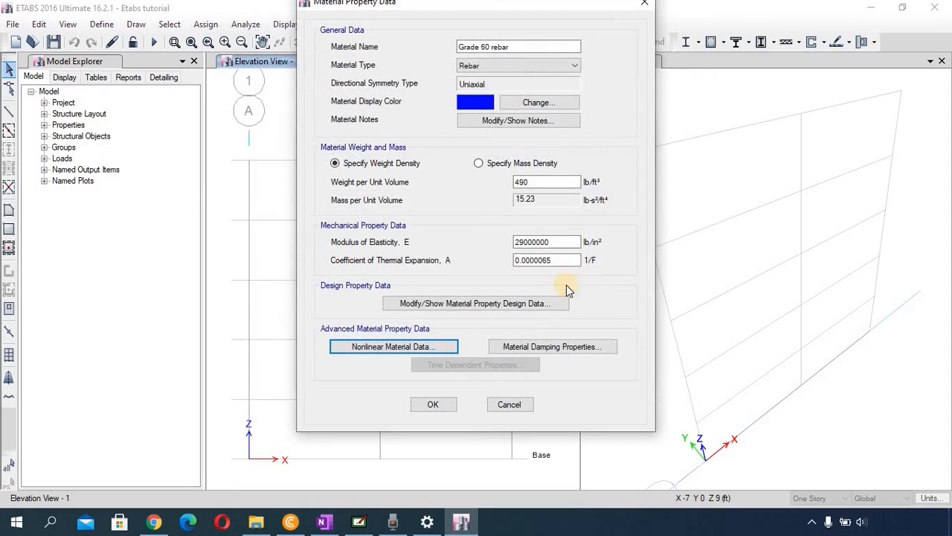
click(547, 348)
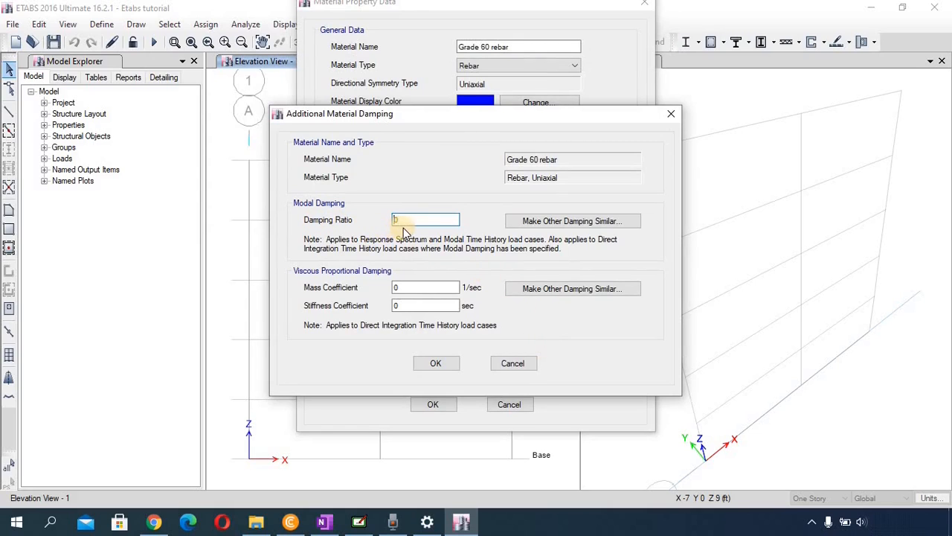
click(435, 363)
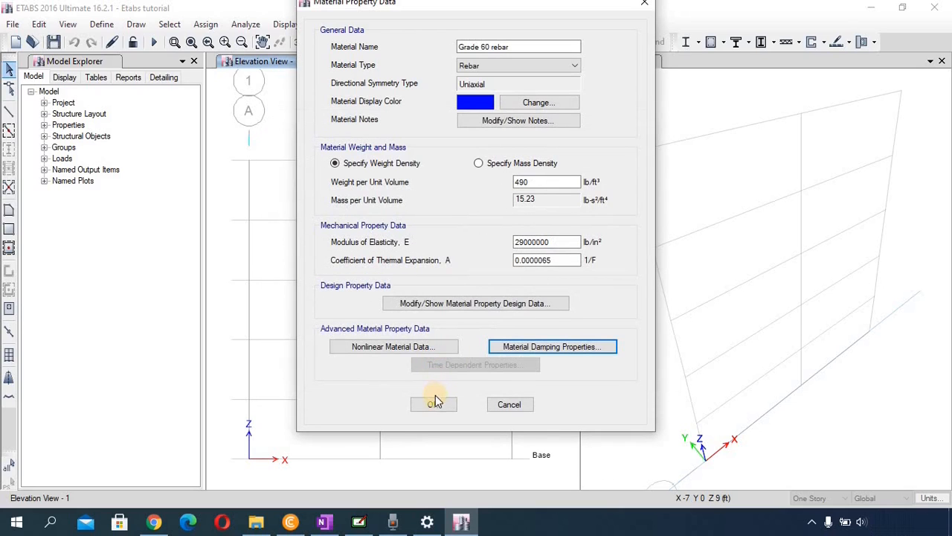
click(433, 405)
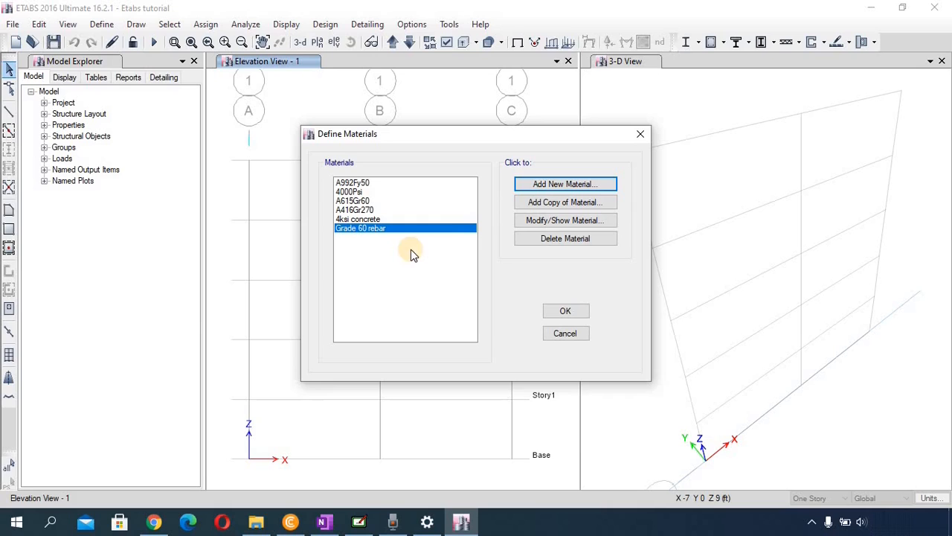
click(566, 313)
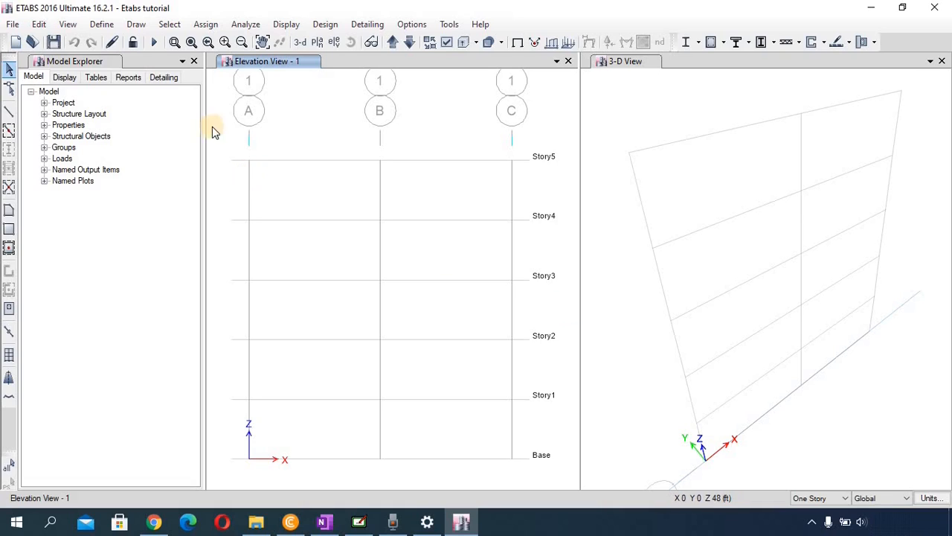
- Open the frame section definitions and look through the predefined concrete, steel and W-shape sections
click(110, 26)
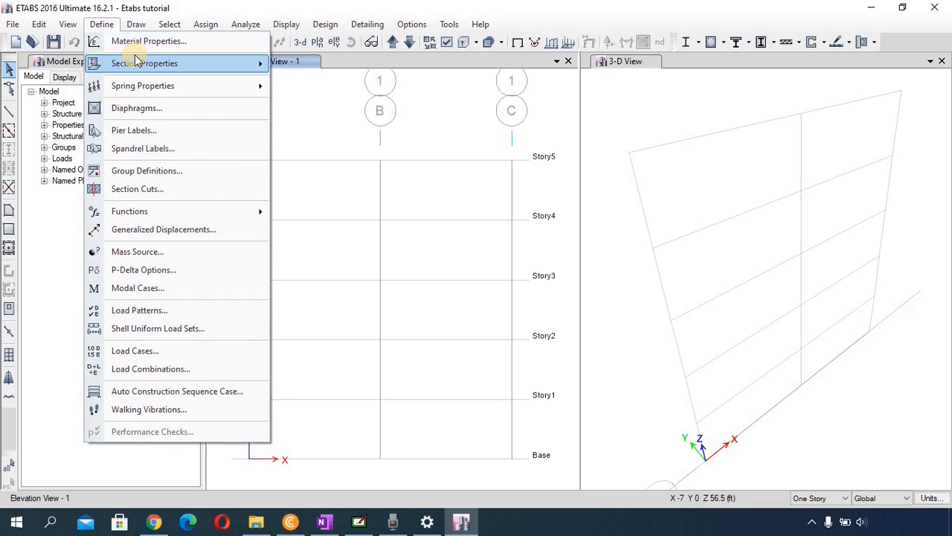
mouse_move(137, 59)
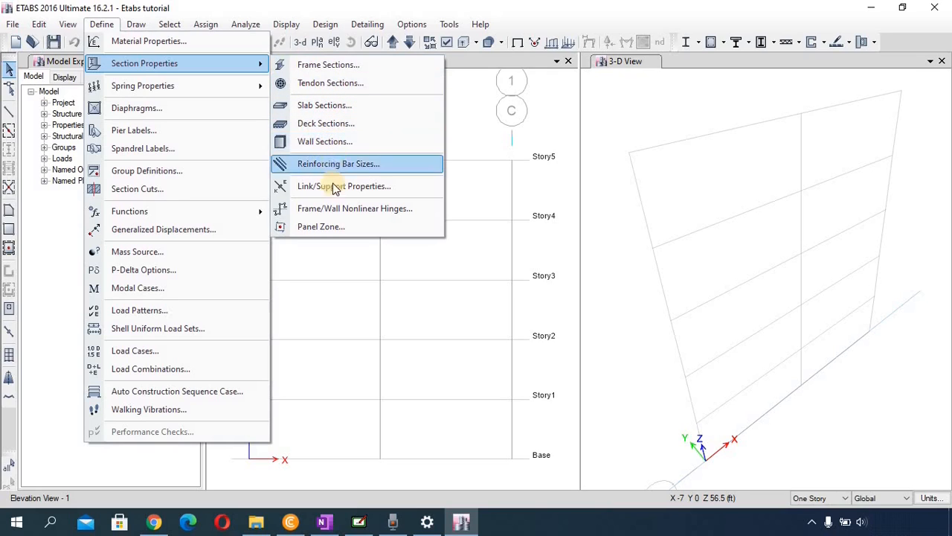
click(324, 67)
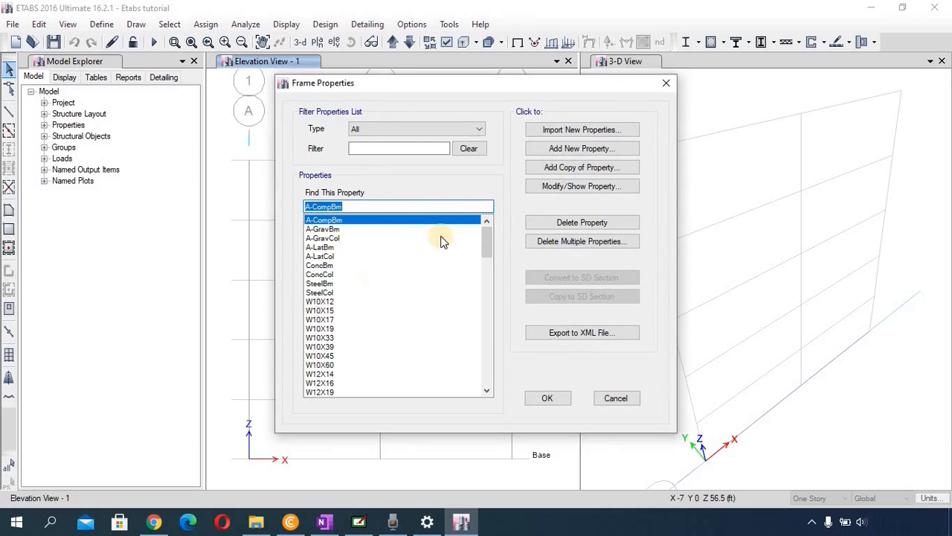
scroll(313, 288, down, 1)
click(312, 285)
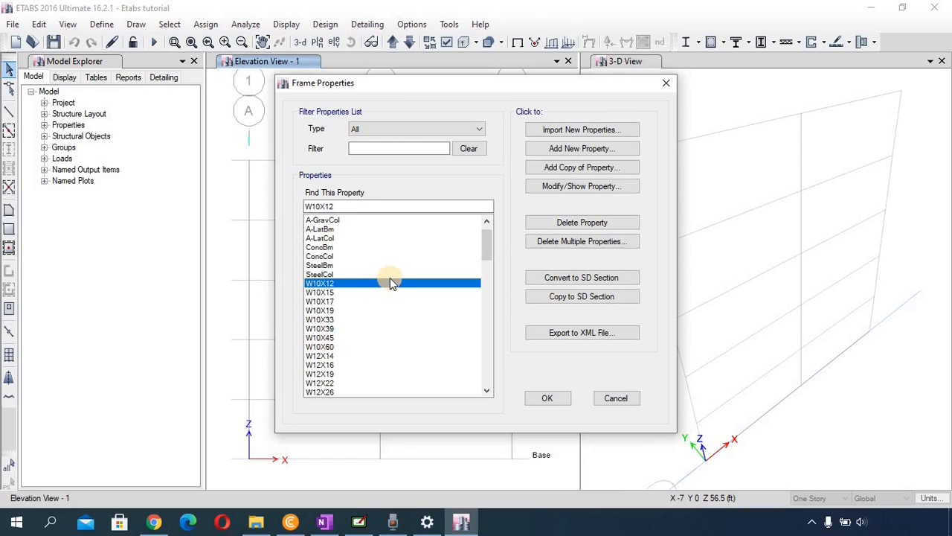
click(319, 247)
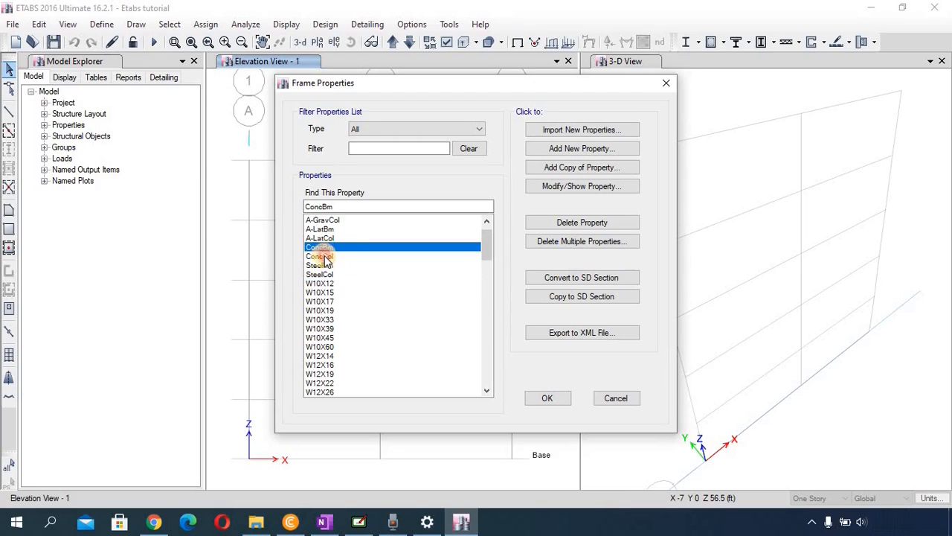
click(325, 256)
click(326, 265)
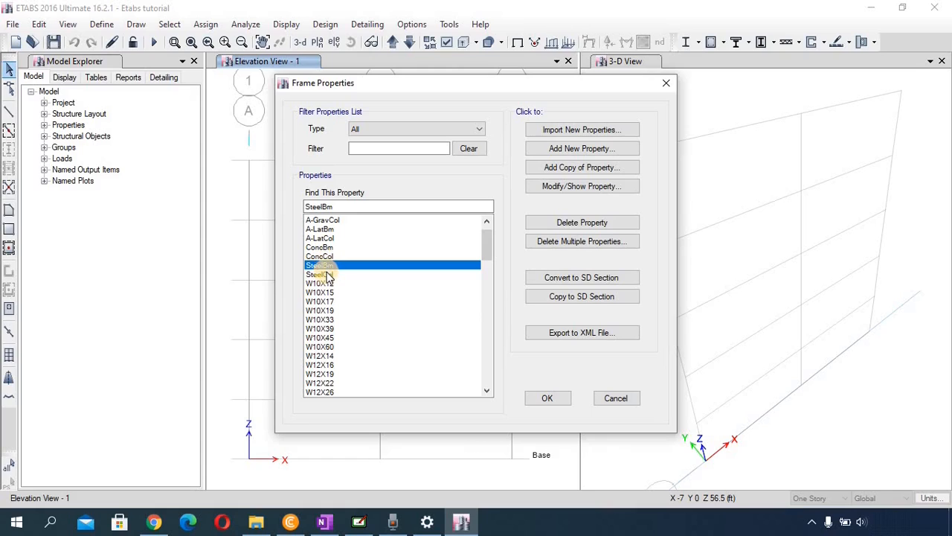
click(327, 275)
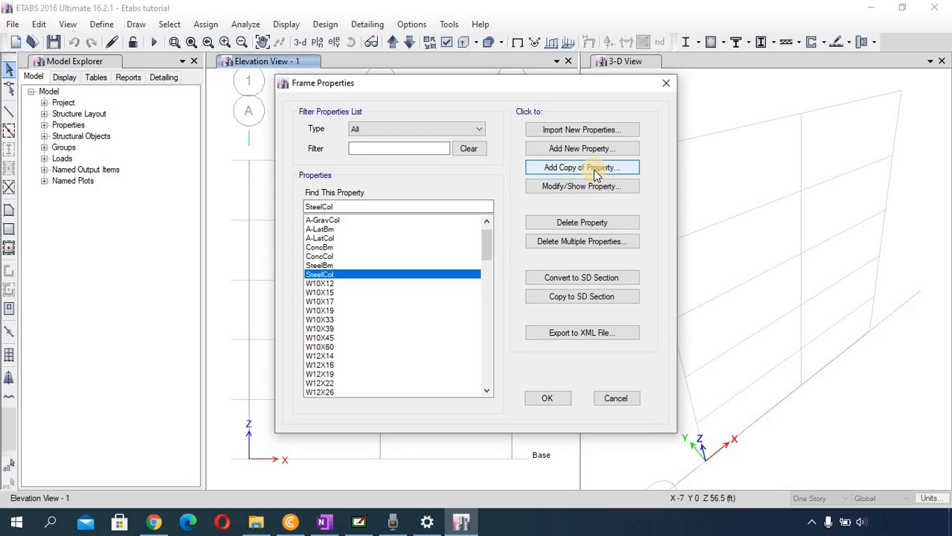
click(606, 189)
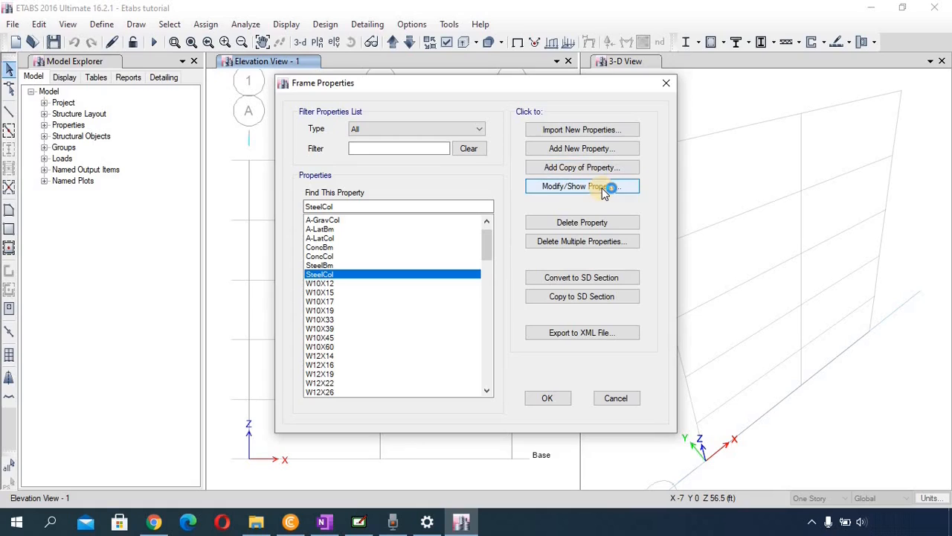
click(594, 151)
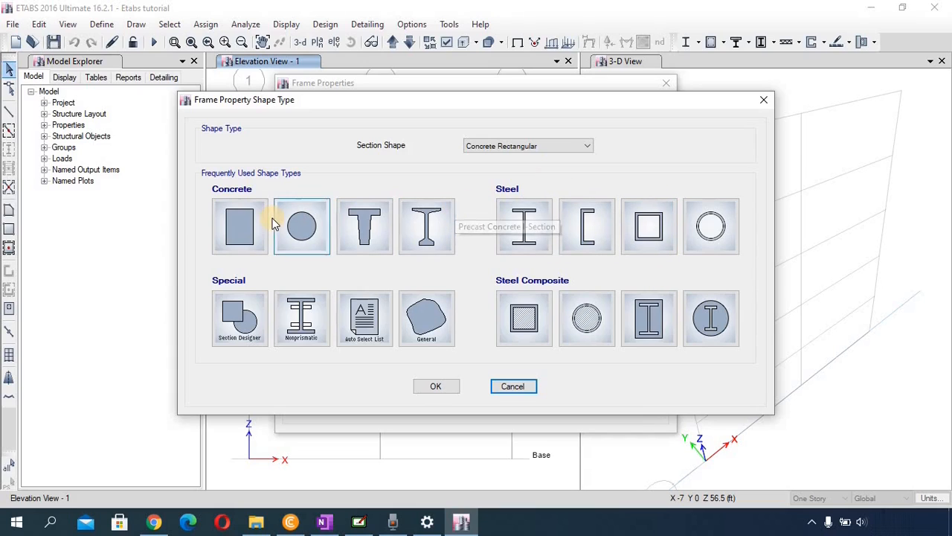
click(497, 146)
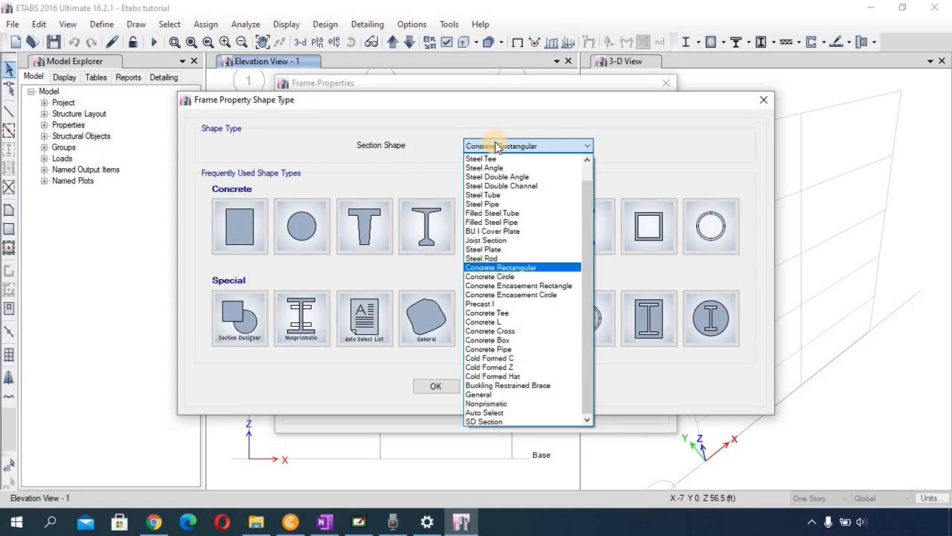
click(500, 267)
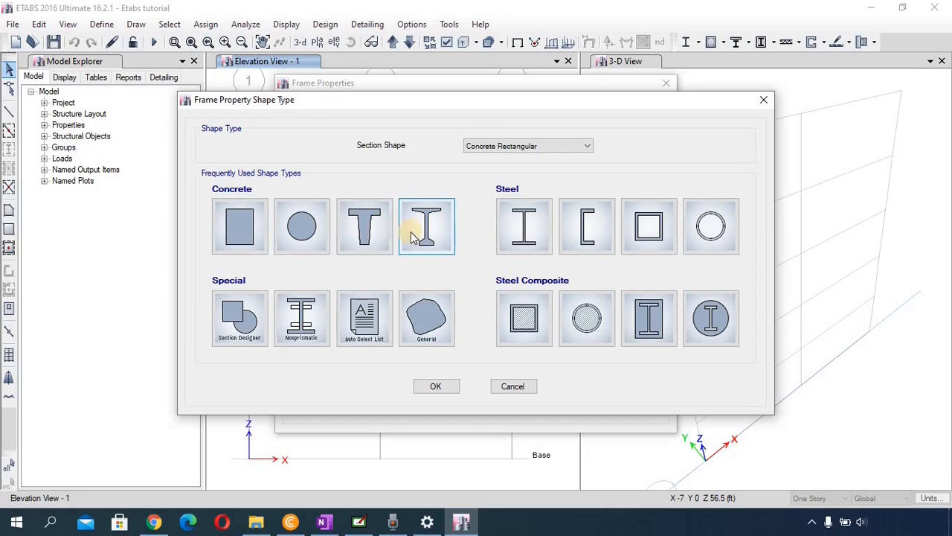
click(251, 229)
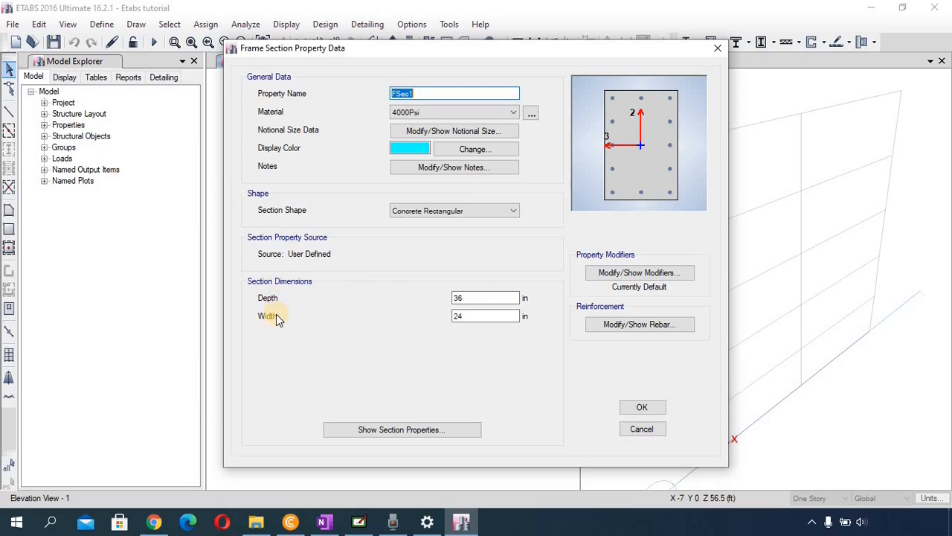
click(474, 298)
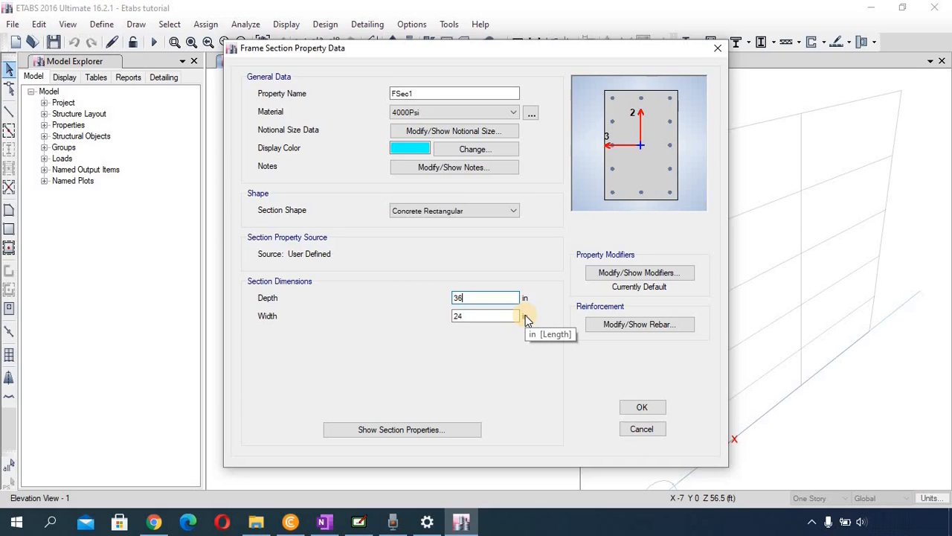
click(639, 431)
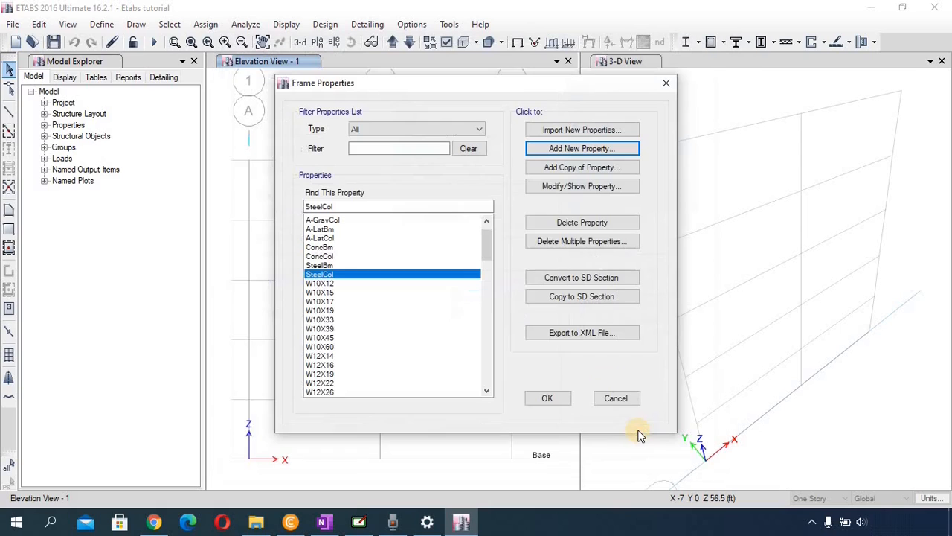
- Close the frame properties and set the model's consistent length unit to mm
click(617, 398)
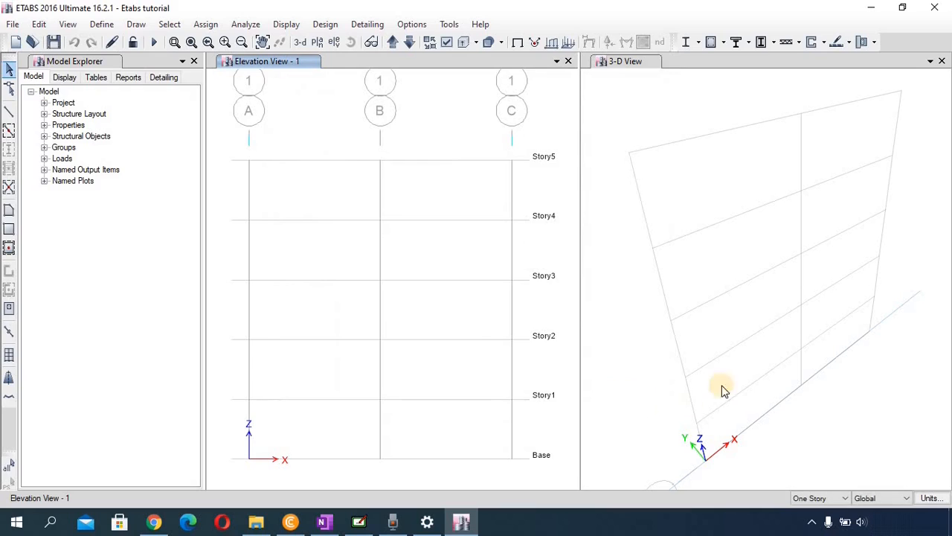
click(920, 408)
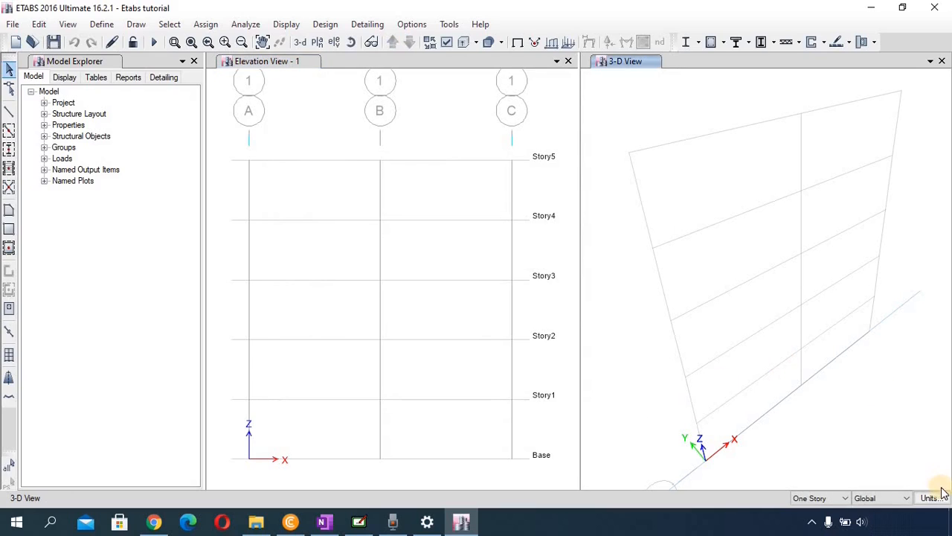
click(932, 498)
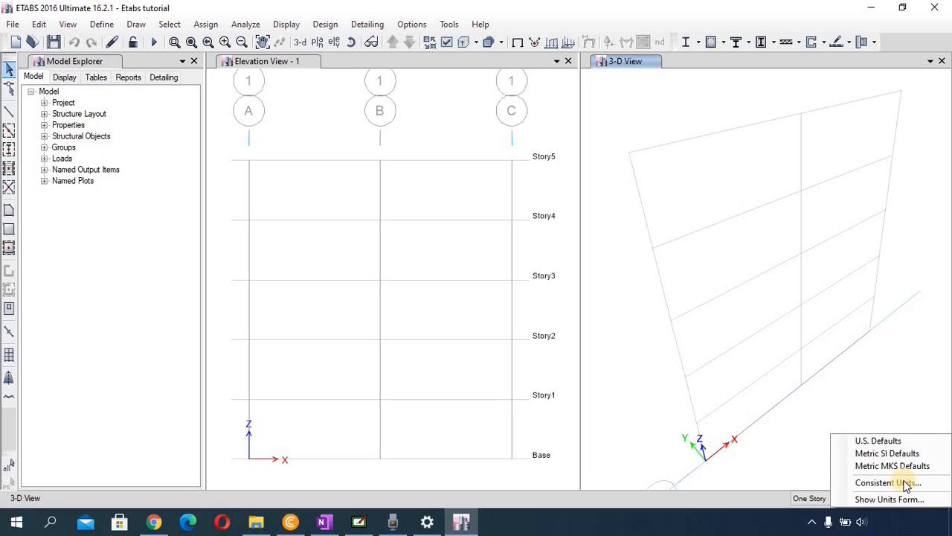
click(906, 484)
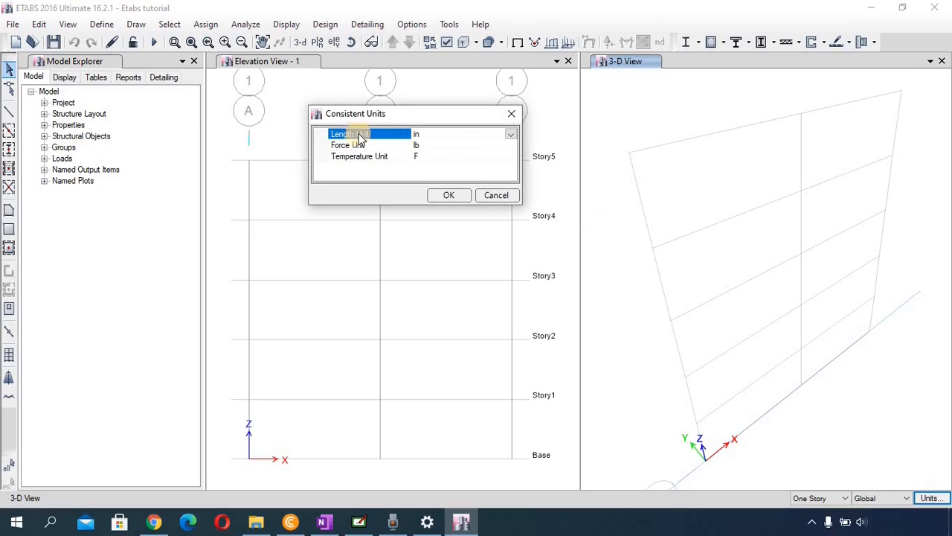
click(511, 134)
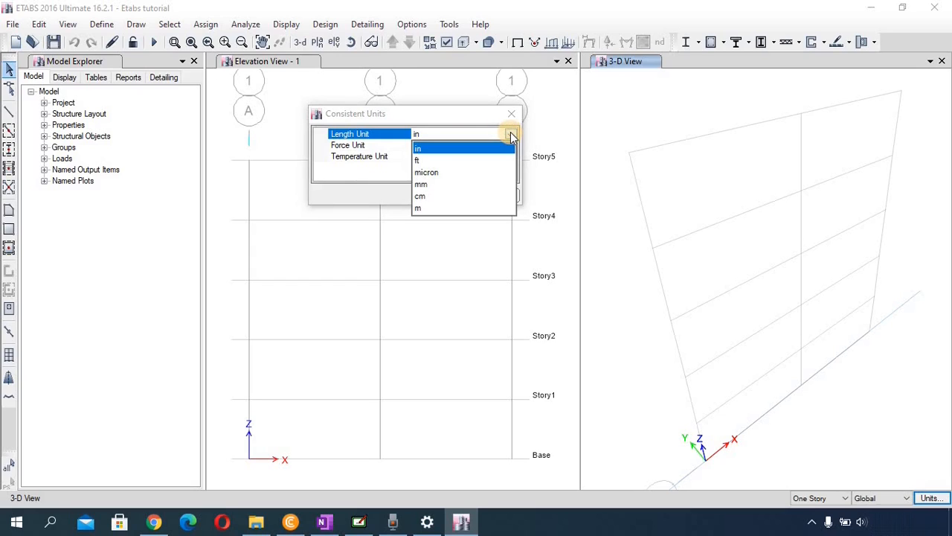
click(423, 185)
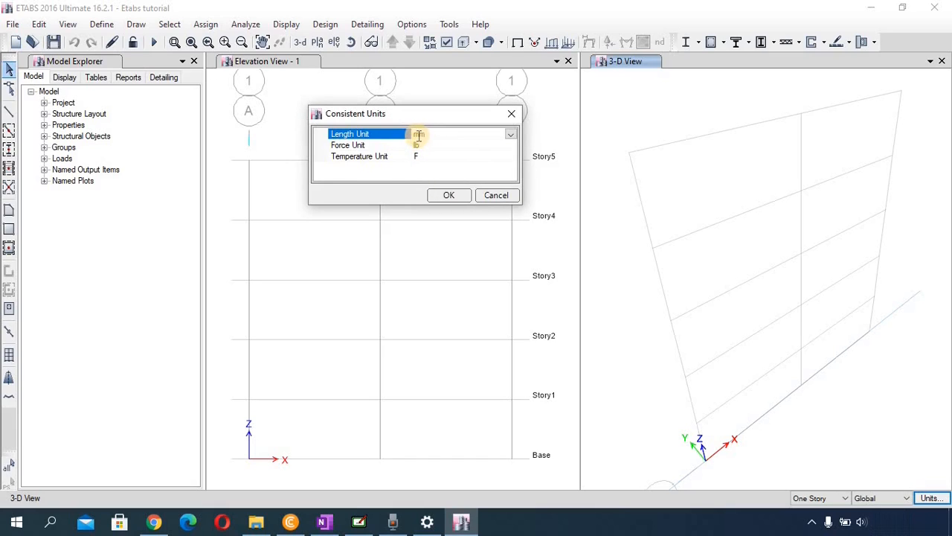
click(450, 196)
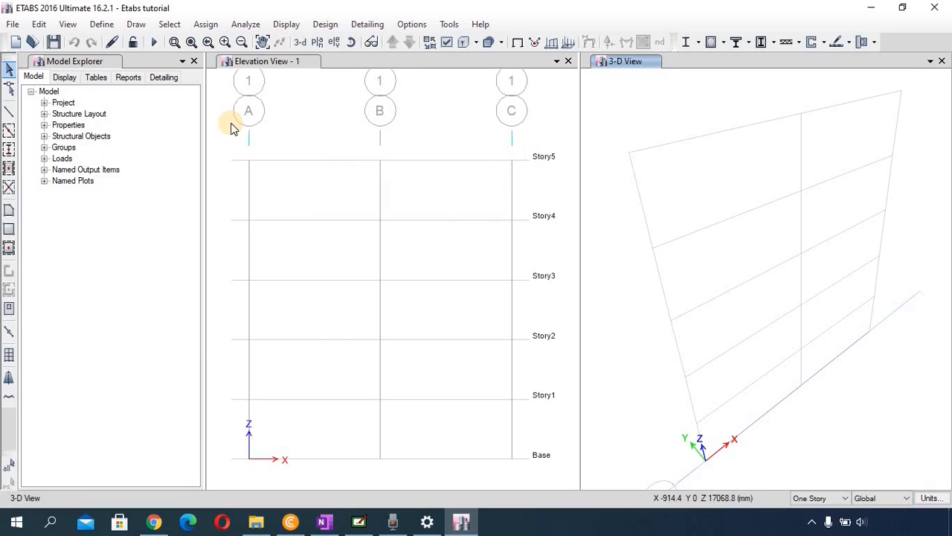
- Reopen the frame section properties and start a new section with the Concrete Rectangular shape
click(102, 24)
click(148, 64)
click(311, 65)
click(562, 143)
click(563, 146)
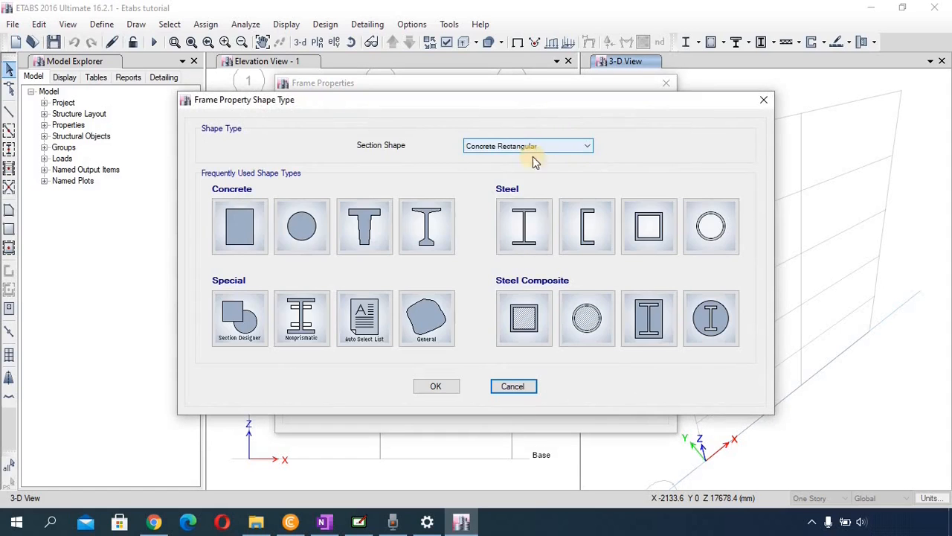
click(239, 226)
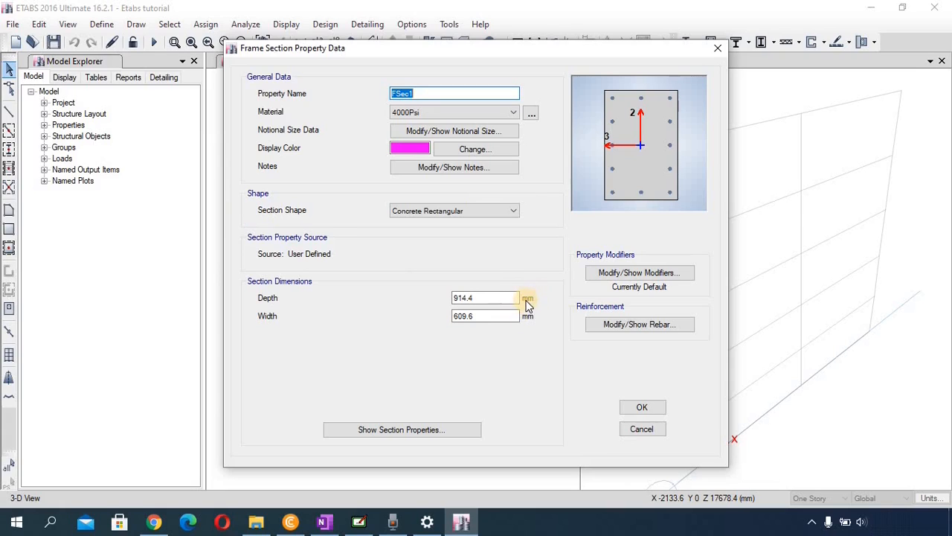
- Set the new section's depth to 400 mm and its width to 400 mm
click(488, 299)
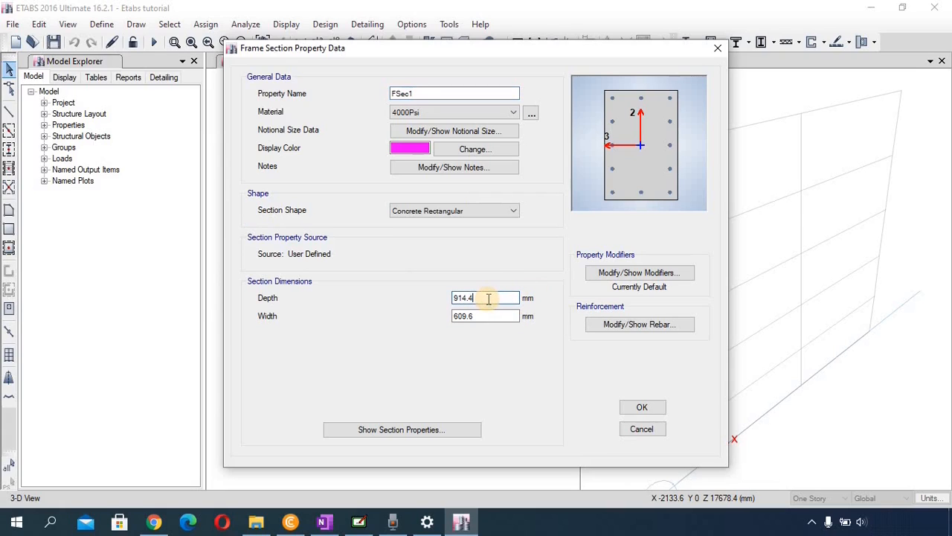
key(BackSpace)
key(BackSpace)
key(BackSpace)
key(BackSpace)
key(BackSpace)
text(400)
click(487, 315)
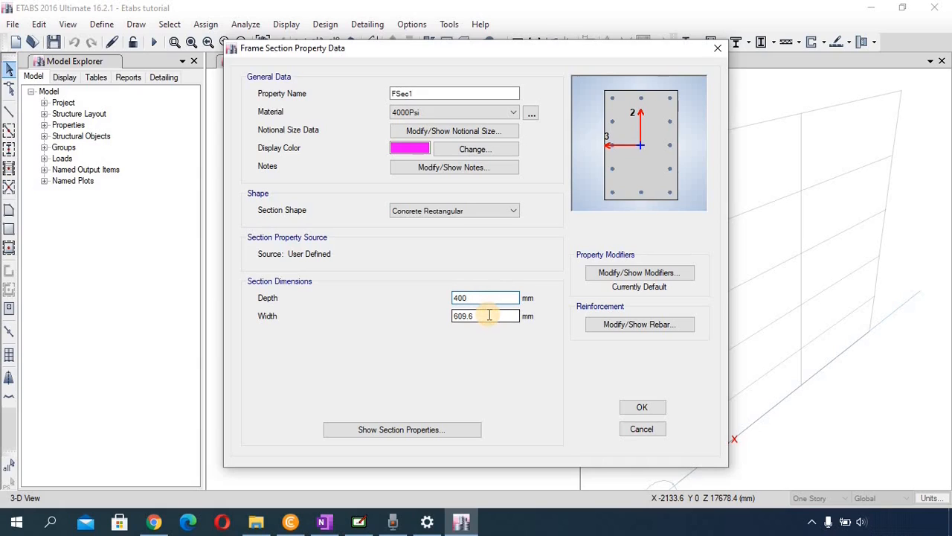
key(BackSpace)
key(BackSpace)
key(BackSpace)
key(BackSpace)
key(BackSpace)
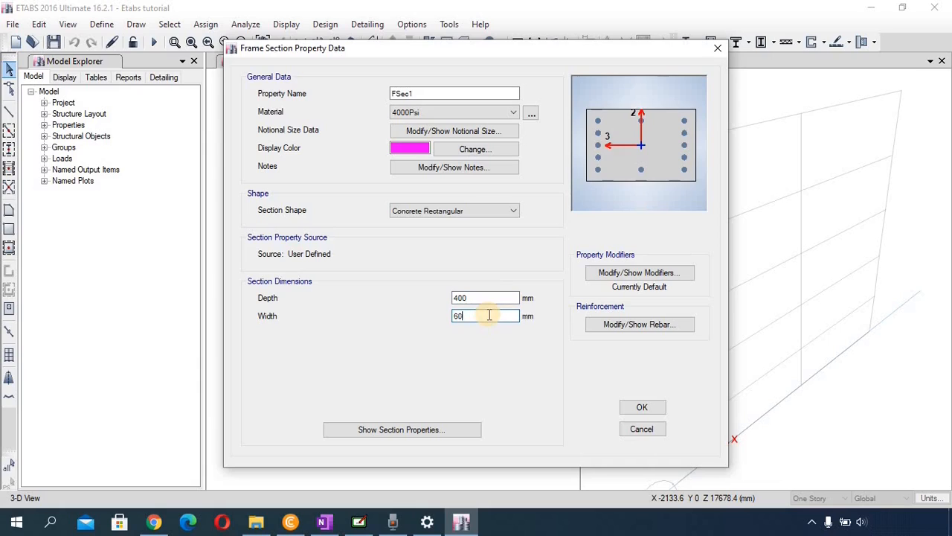
text(400)
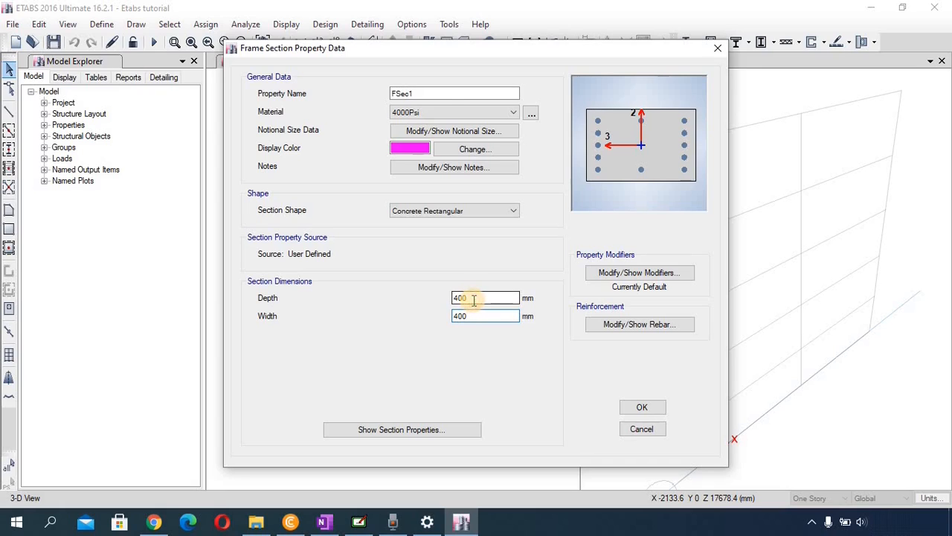
- Name the section "Column 400 * 400 mm" and assign it the 4ksi concrete material
click(423, 93)
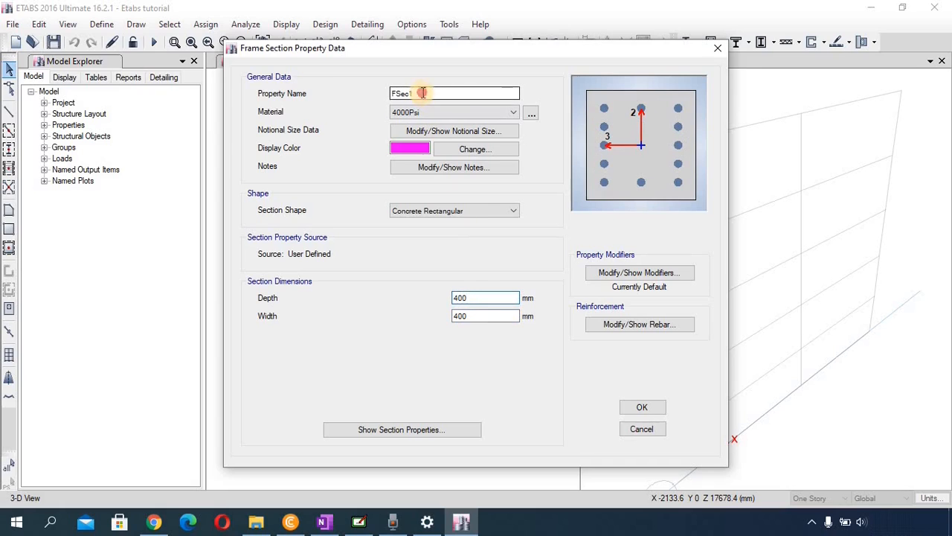
double_click(383, 93)
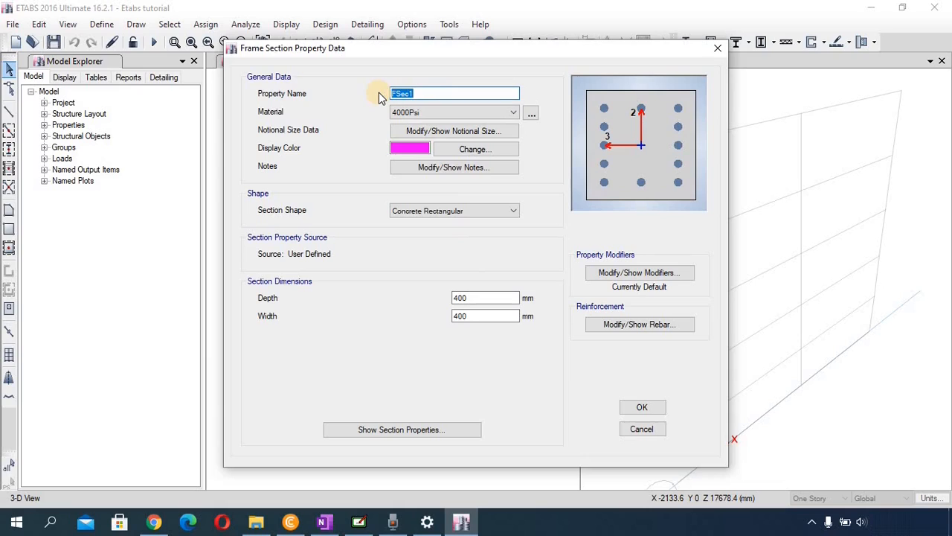
text(Column 400 * 400 mm)
click(406, 112)
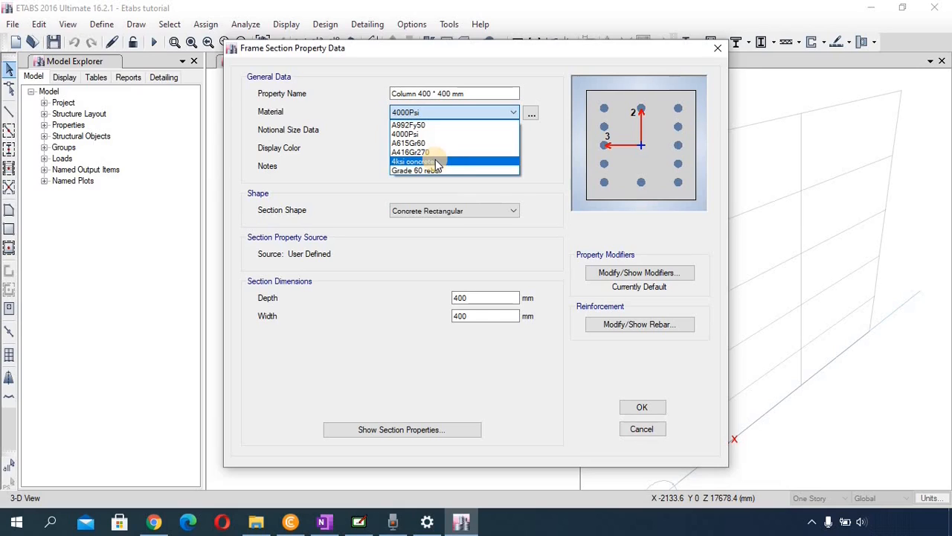
click(435, 159)
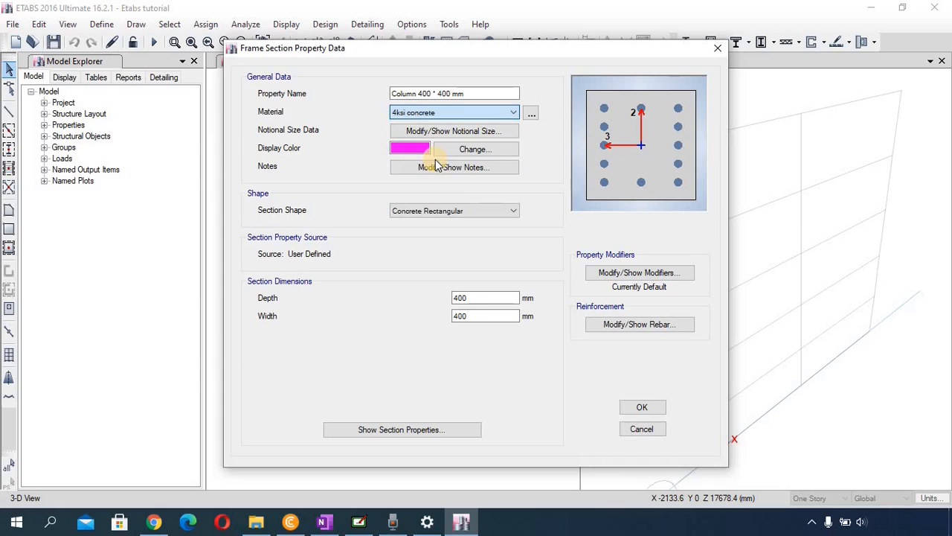
- In the column's reinforcement data, assign Grade 60 rebar to both the longitudinal bars and the confinement ties
click(646, 327)
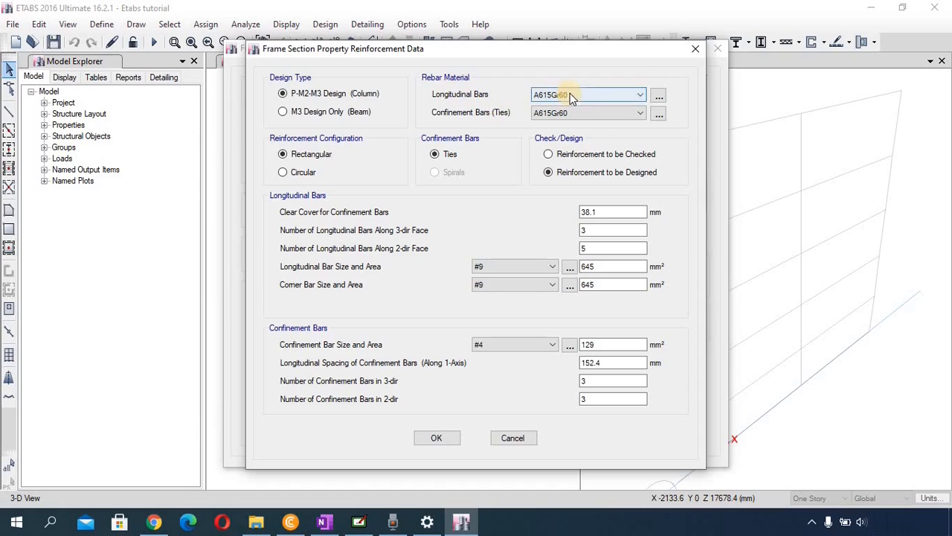
click(601, 96)
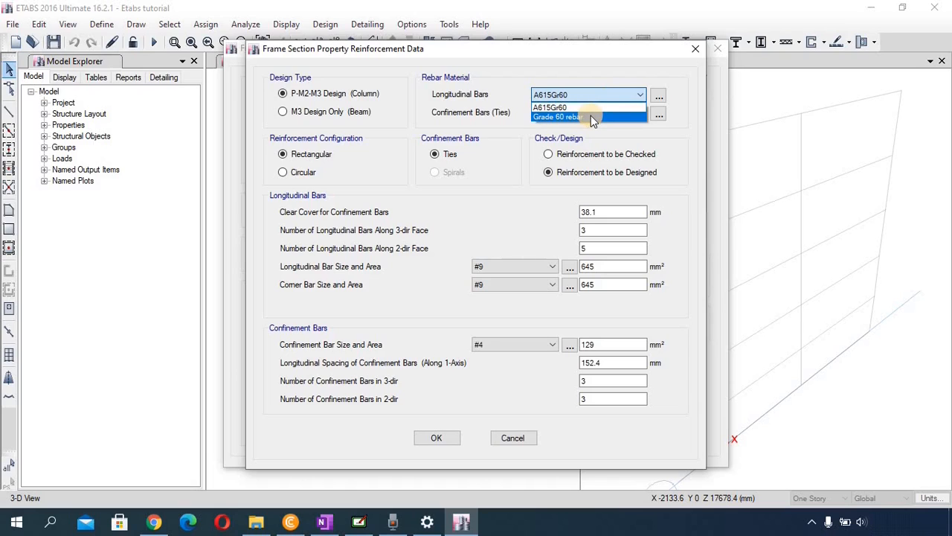
click(591, 117)
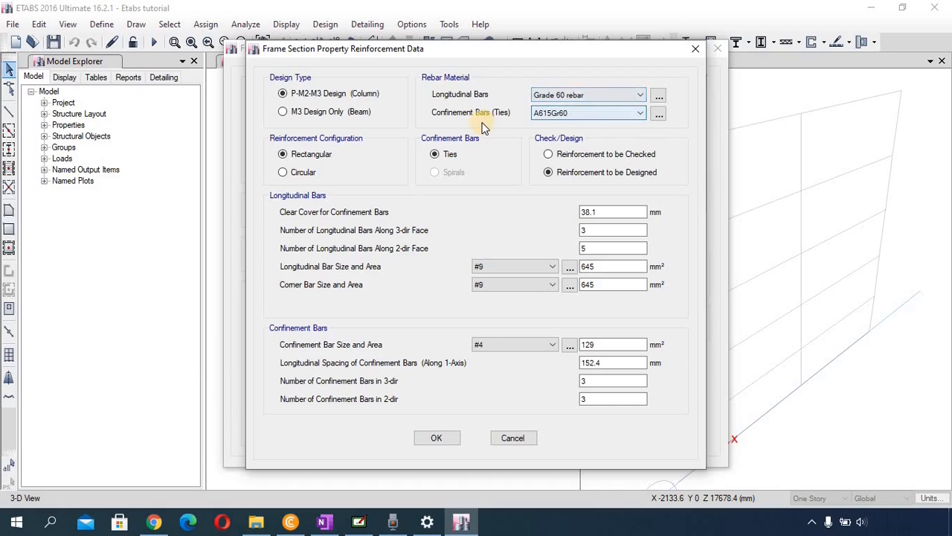
click(586, 112)
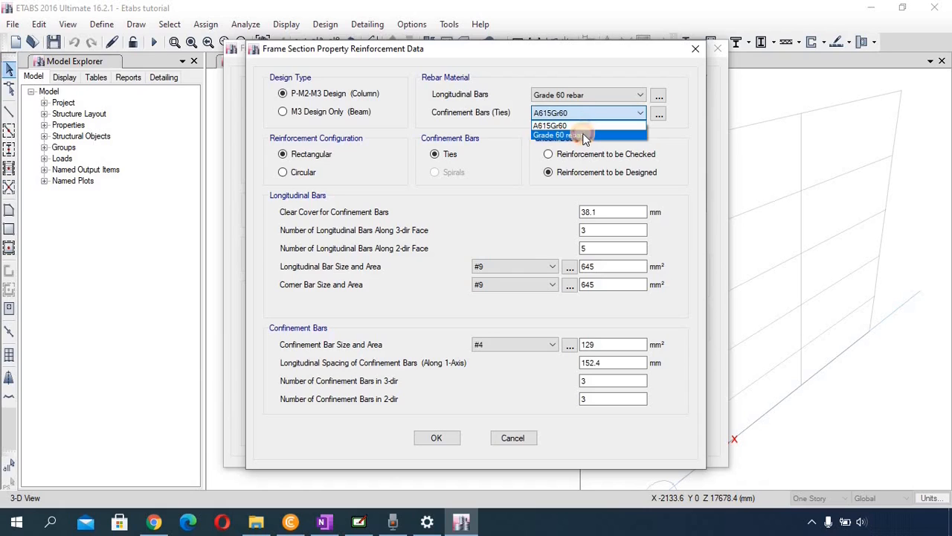
click(585, 136)
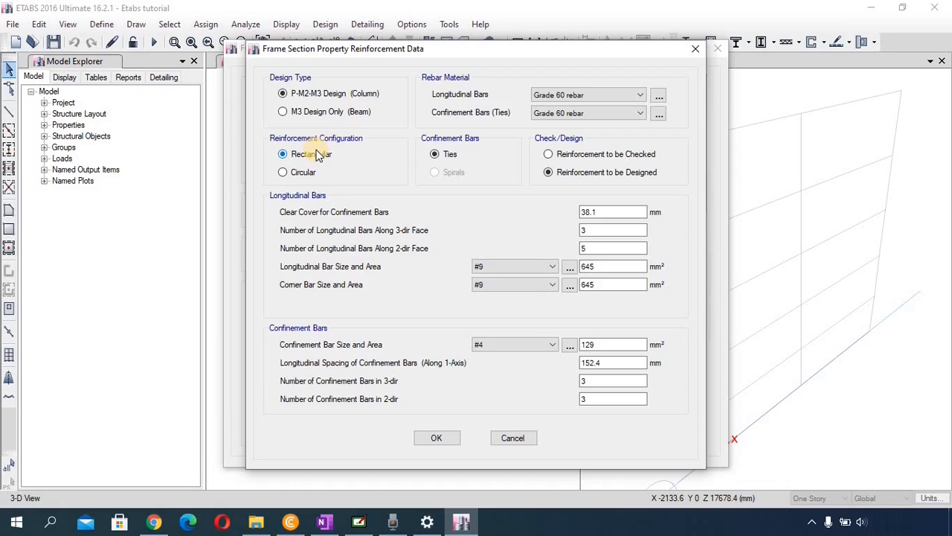
- Save the column's reinforcement data with the "Reinforcement to be Designed" option, and open the section's property modifiers
click(548, 155)
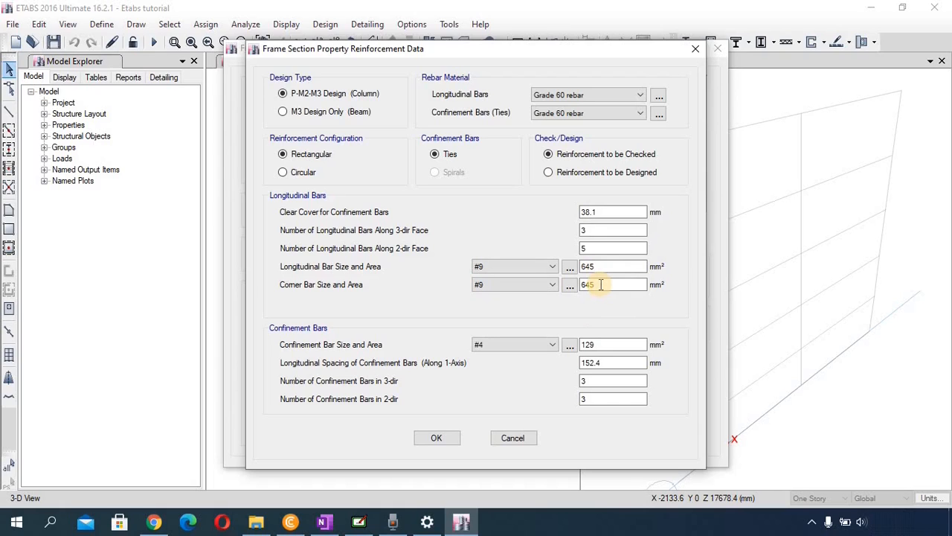
click(548, 175)
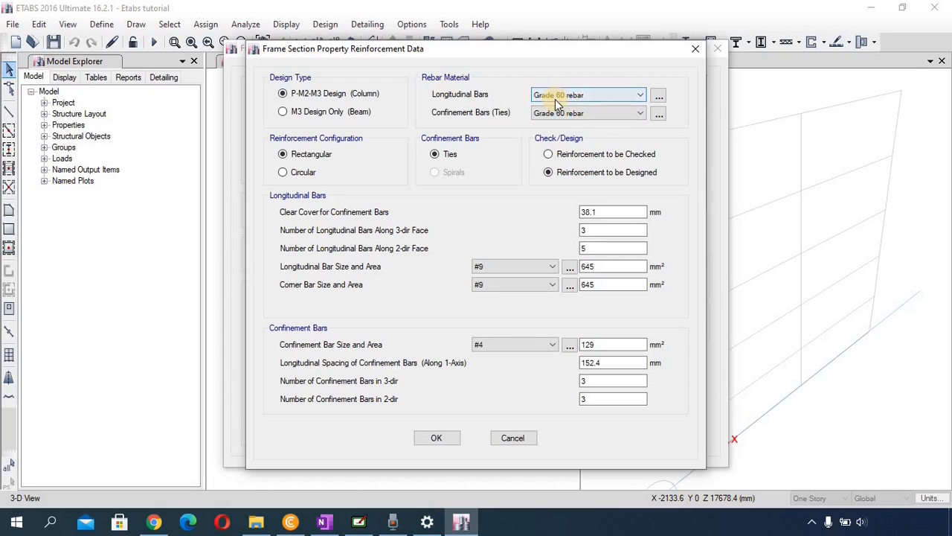
click(587, 229)
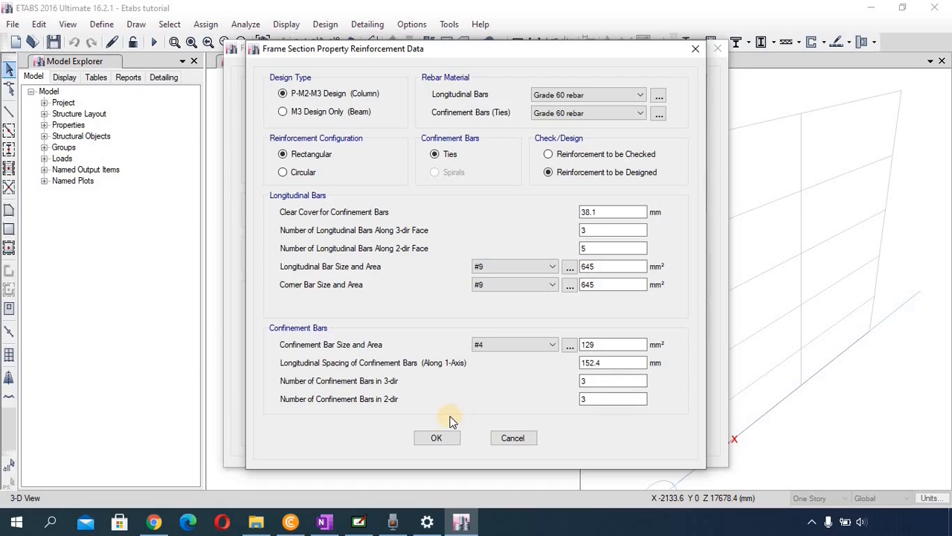
click(443, 438)
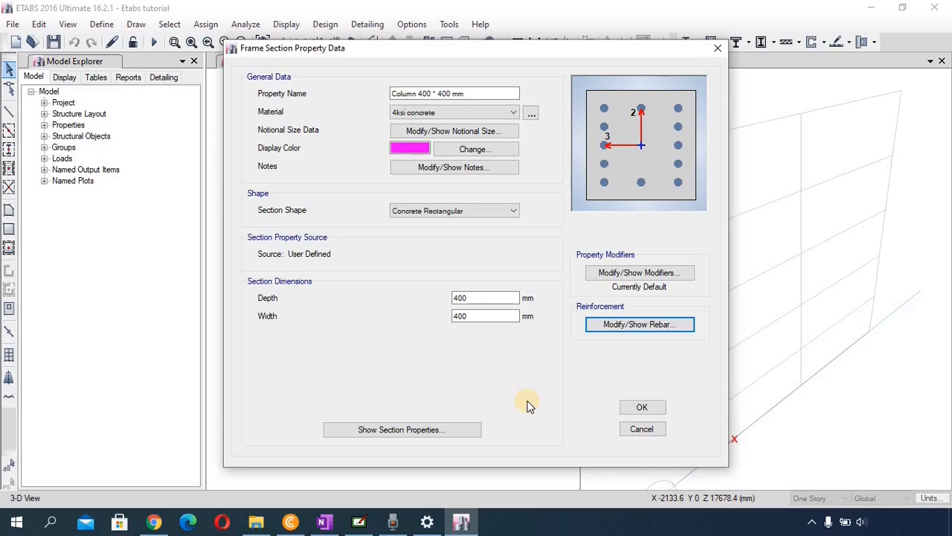
click(628, 277)
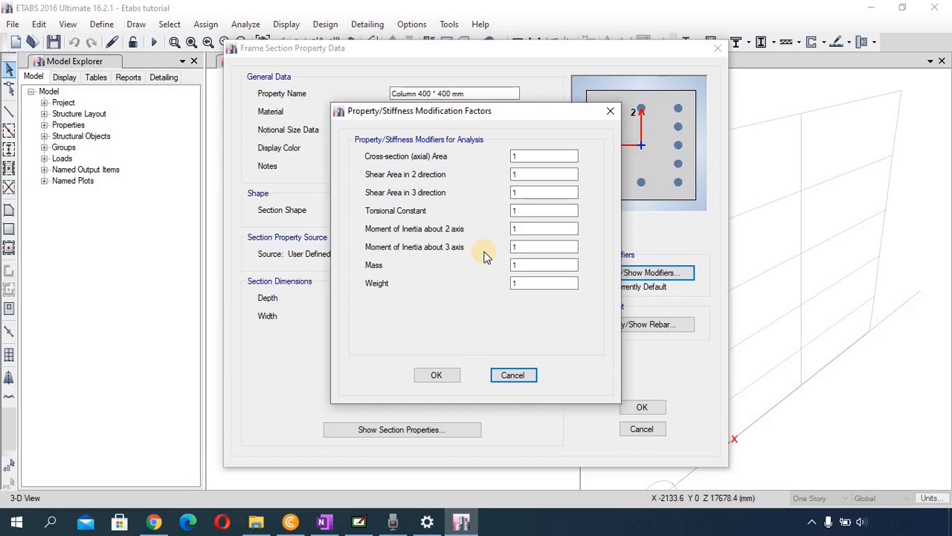
- Switch to OneNote and sketch a rectangular section in black with a red neutral axis labelled NA and four red bars near its base
click(327, 521)
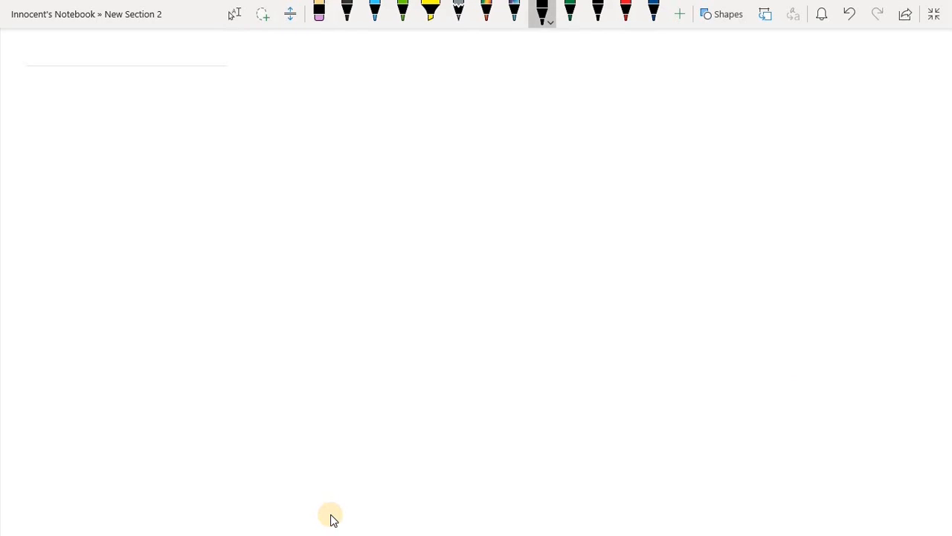
drag(378, 146, 371, 251)
mouse_move(379, 146)
mouse_down()
mouse_move(471, 144)
mouse_move(483, 156)
mouse_move(484, 242)
mouse_move(473, 269)
mouse_move(375, 269)
mouse_up()
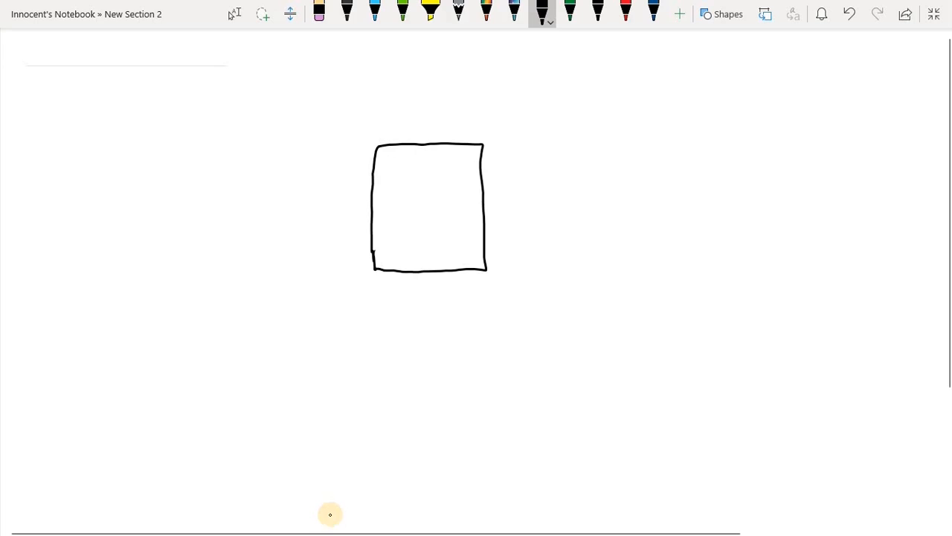
click(626, 11)
mouse_move(341, 208)
mouse_down()
mouse_move(551, 200)
mouse_move(561, 211)
mouse_up()
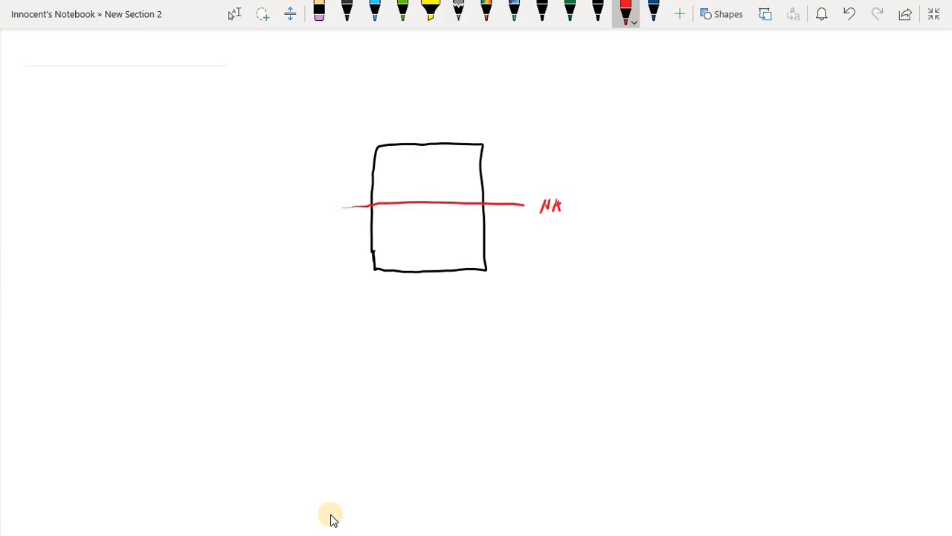
drag(398, 251, 458, 253)
- Annotate the sketched section with blue freehand marks beside its edge, above and below the neutral axis
click(653, 12)
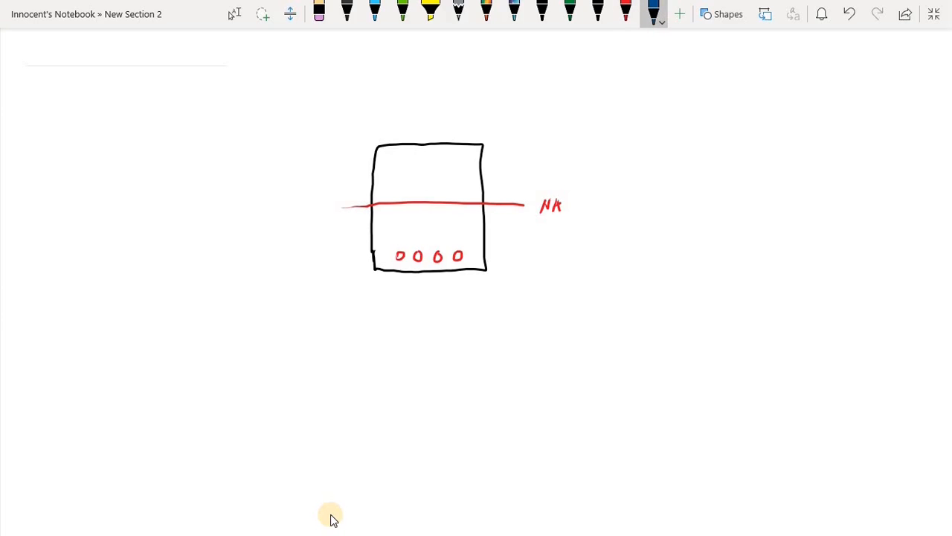
mouse_move(482, 236)
mouse_down()
mouse_move(498, 258)
mouse_move(520, 256)
mouse_move(528, 244)
mouse_up()
drag(537, 248, 551, 257)
mouse_move(558, 247)
mouse_down()
mouse_move(552, 257)
mouse_move(587, 255)
mouse_up()
drag(476, 187, 499, 178)
mouse_move(498, 167)
mouse_down()
mouse_move(497, 176)
mouse_move(526, 175)
mouse_up()
mouse_move(533, 163)
mouse_down()
mouse_move(533, 172)
mouse_move(551, 170)
mouse_up()
mouse_move(552, 159)
mouse_down()
mouse_move(551, 176)
mouse_move(557, 162)
mouse_up()
drag(559, 157, 569, 152)
mouse_move(568, 158)
mouse_down()
mouse_move(583, 148)
mouse_move(576, 164)
mouse_up()
drag(593, 149, 585, 165)
mouse_move(595, 150)
mouse_down()
mouse_move(596, 163)
mouse_move(618, 152)
mouse_up()
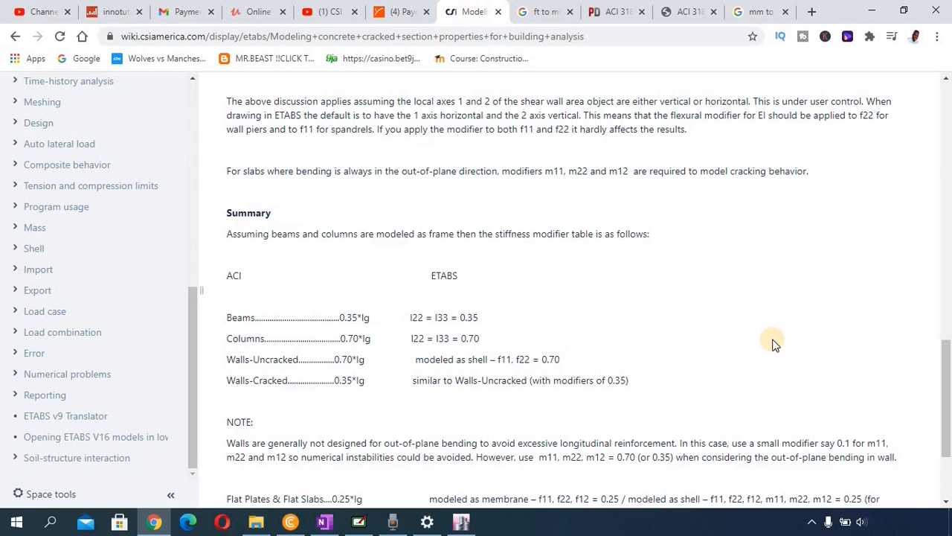
- Consult the ACI 318-14 inertia table, return to ETABS and set the column's moment of inertia modifiers about both axes 2 and 3 to 0.70
click(683, 11)
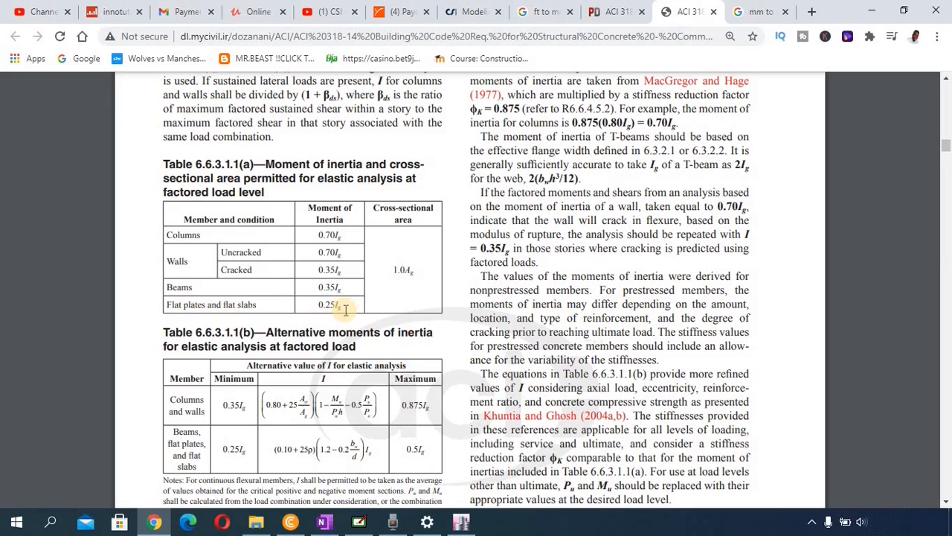
key(alt+Tab)
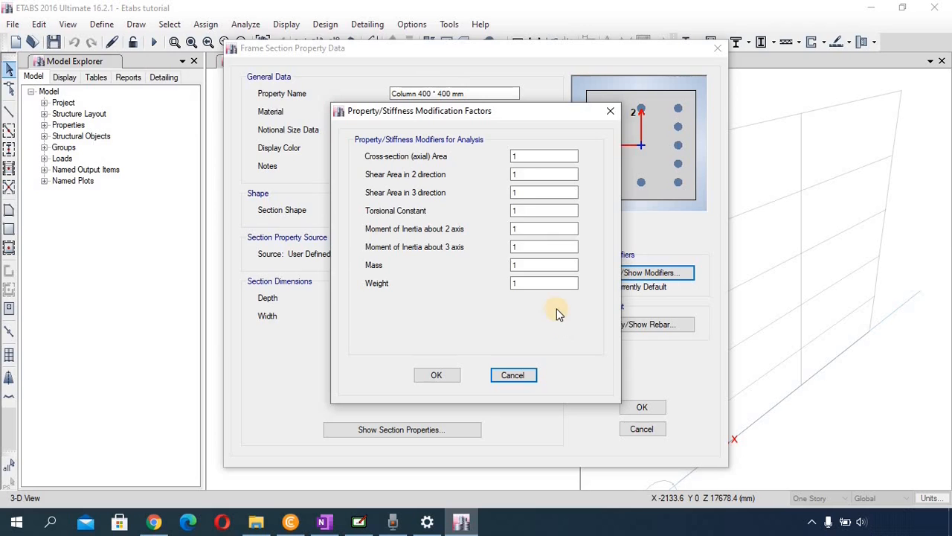
click(528, 230)
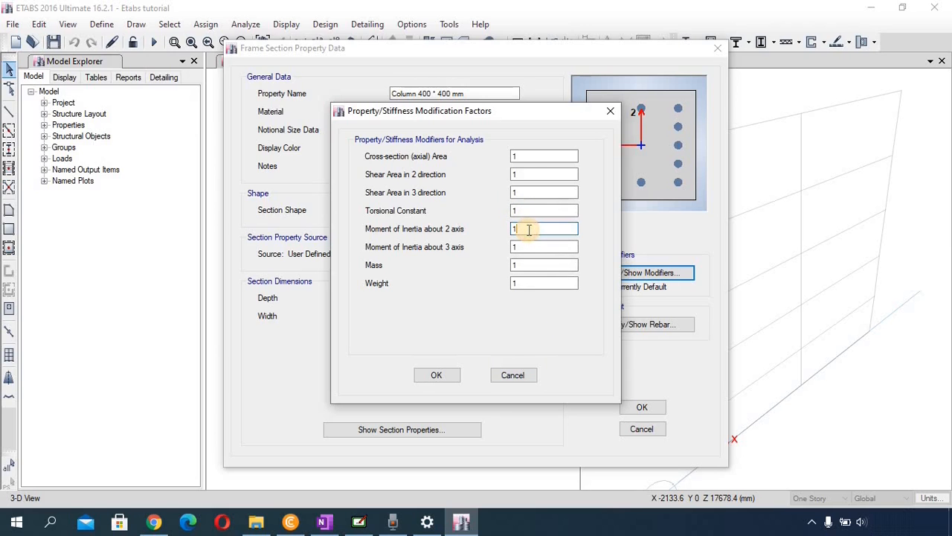
double_click(528, 230)
text(0.70)
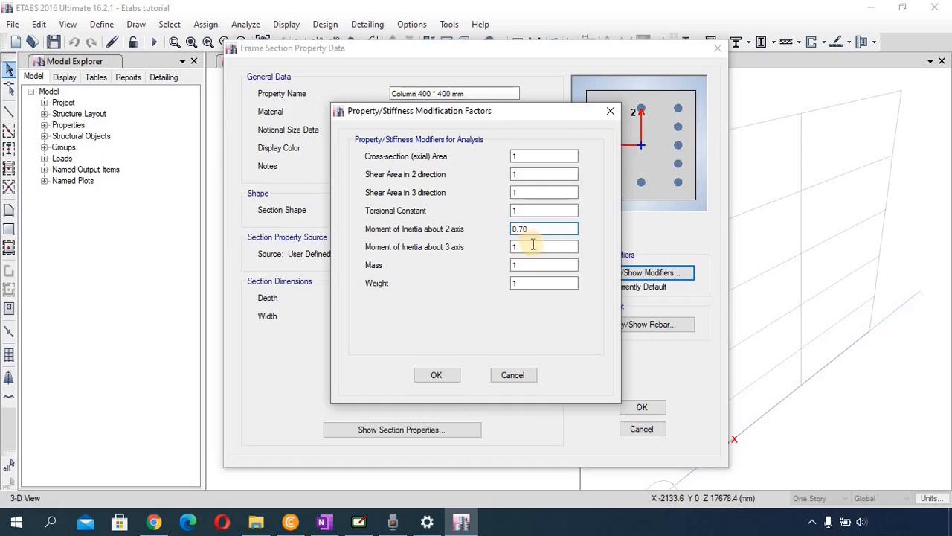
click(532, 248)
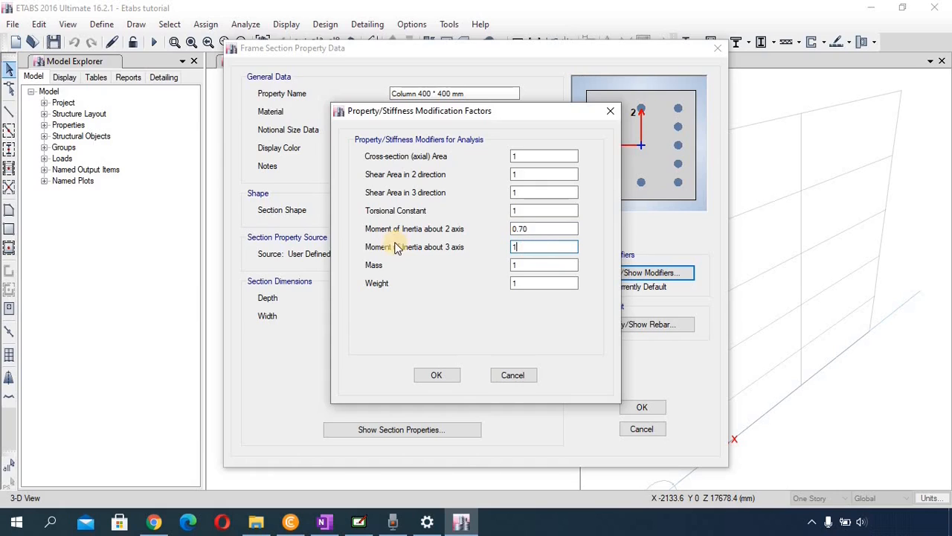
key(BackSpace)
text(0.70)
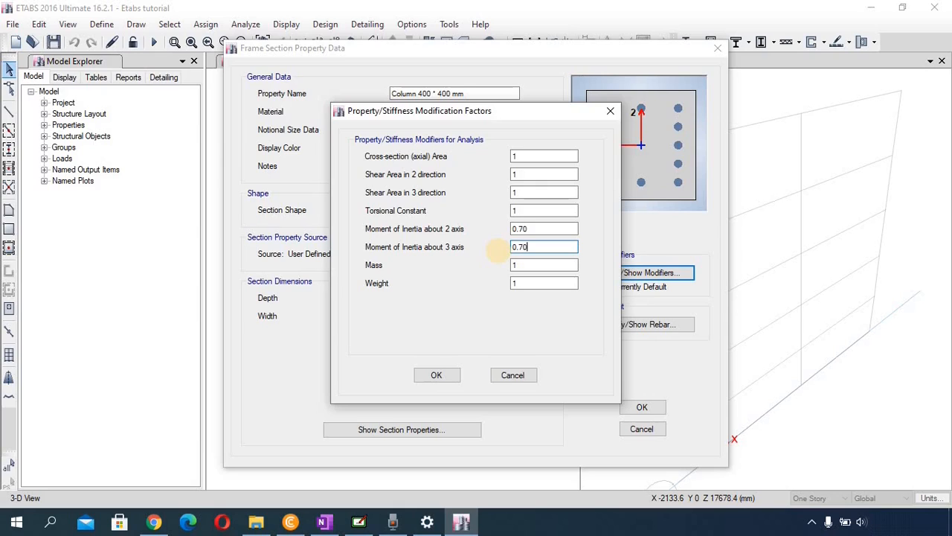
click(544, 232)
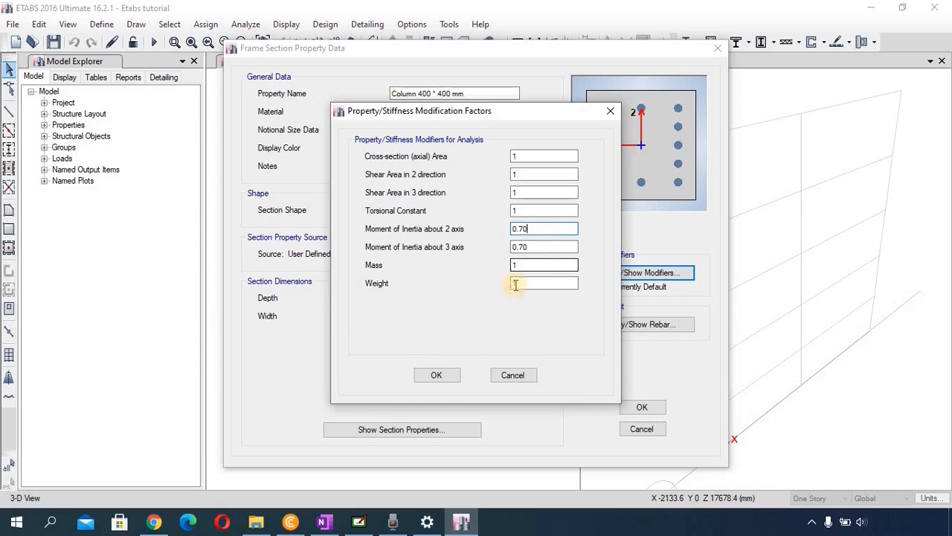
- Accept the column's stiffness modifiers, save the 400 x 400 mm column section and close the frame properties
click(442, 374)
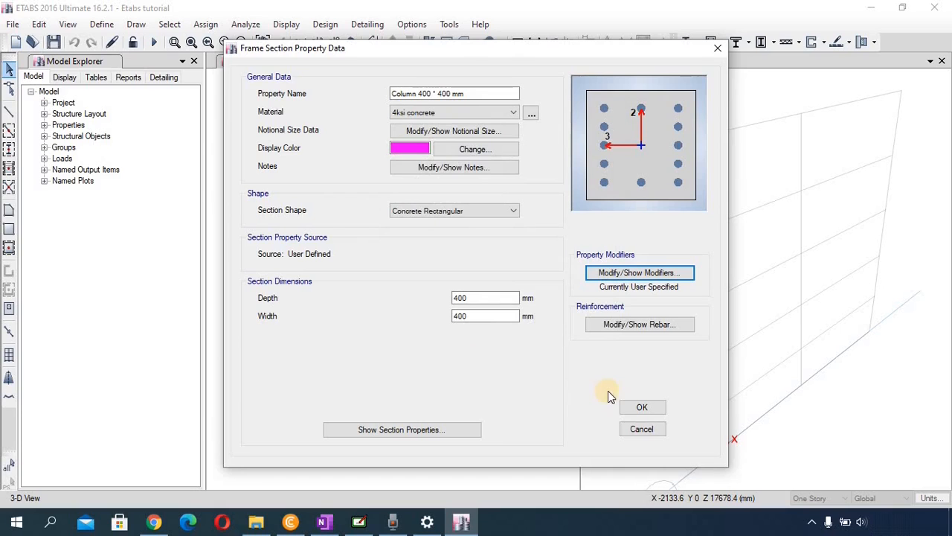
click(642, 407)
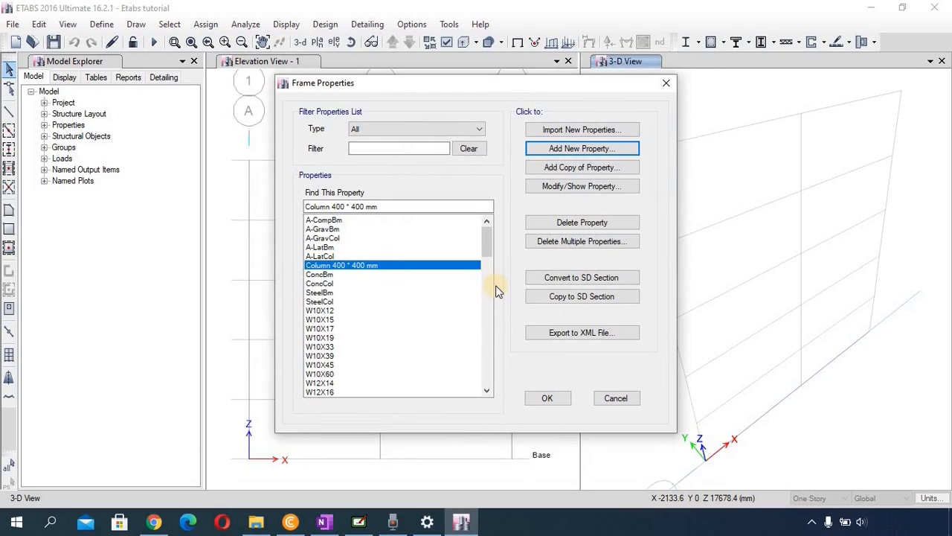
click(548, 397)
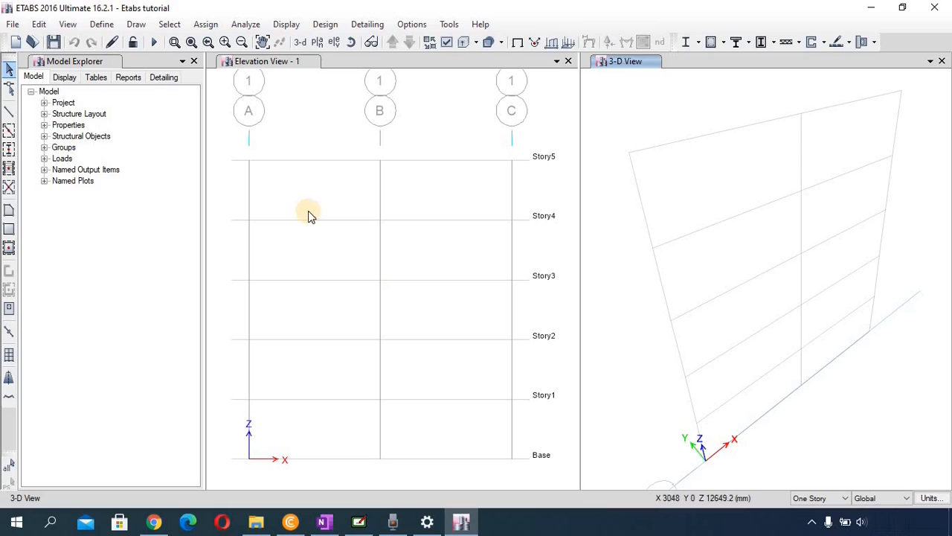
- Add a new concrete rectangular frame section with a depth of 450 mm and a width of 250 mm
click(102, 25)
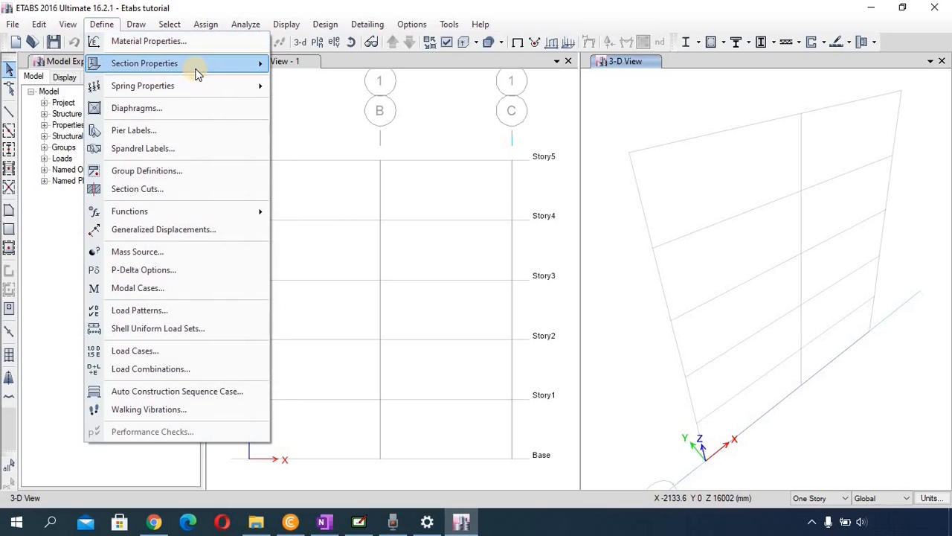
mouse_move(240, 71)
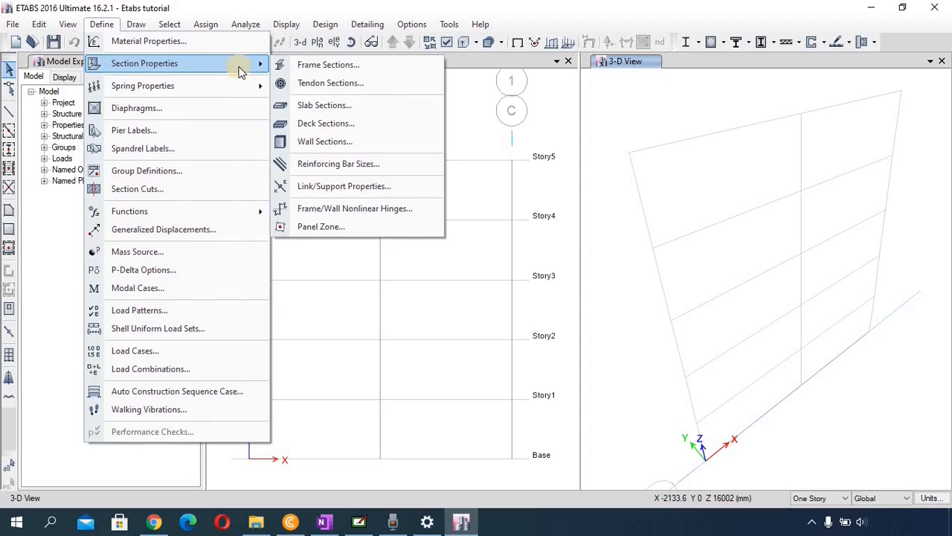
click(299, 67)
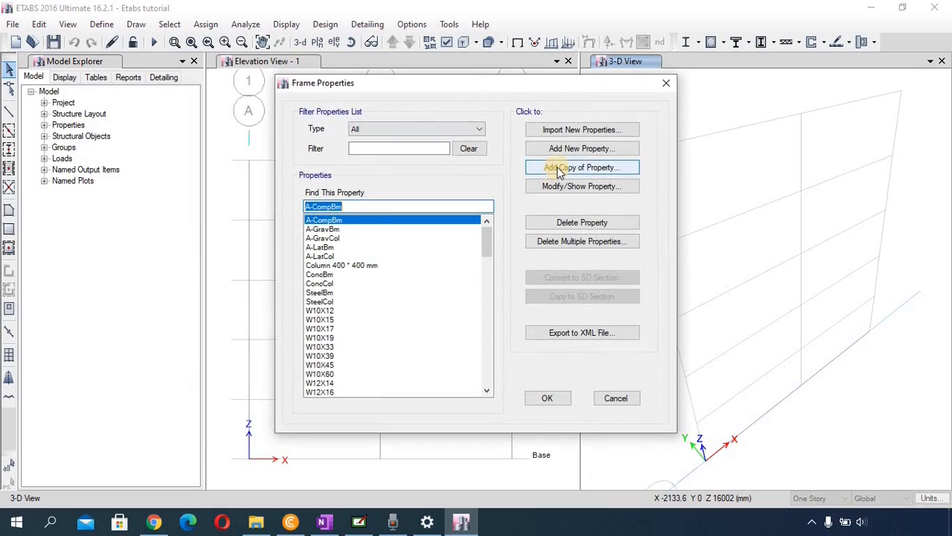
click(588, 150)
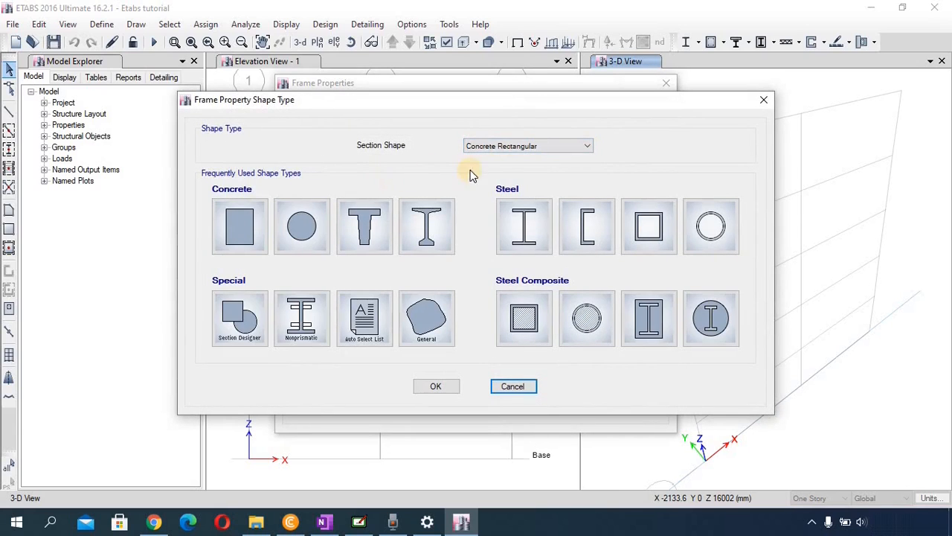
click(249, 221)
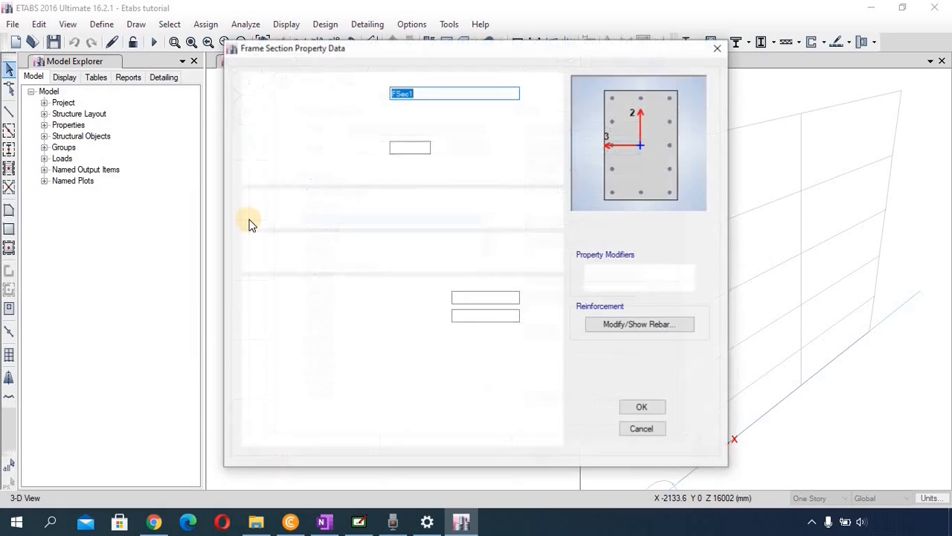
click(500, 299)
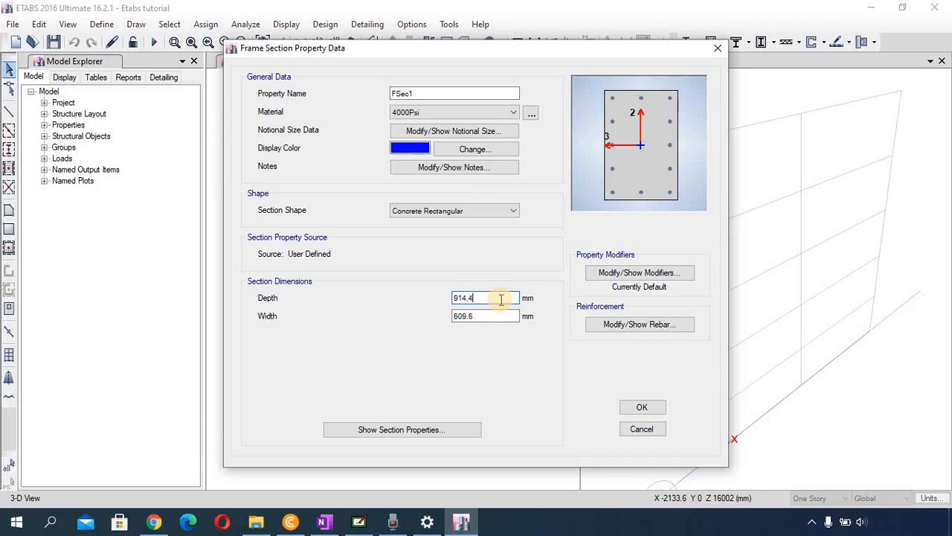
key(BackSpace)
key(BackSpace)
key(BackSpace)
key(BackSpace)
key(BackSpace)
text(450)
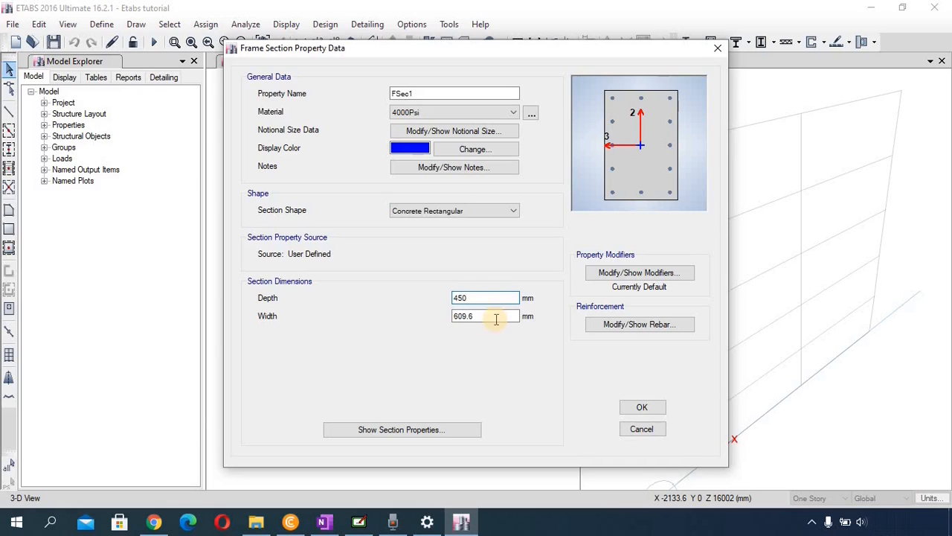
click(496, 318)
key(BackSpace)
key(BackSpace)
key(BackSpace)
key(BackSpace)
key(BackSpace)
text(250)
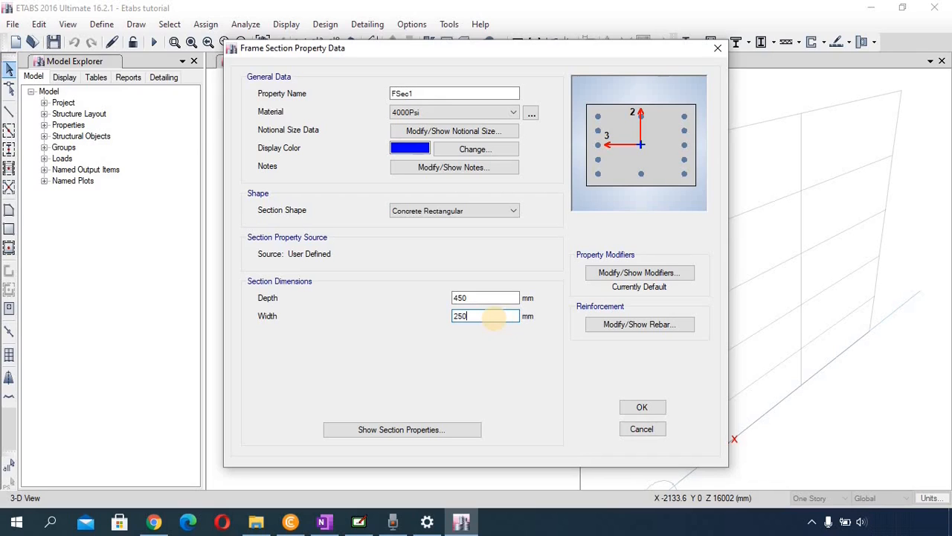
- Name the new section "Beam 450 *250mm" and assign it the 4ksi concrete material
click(427, 92)
key(BackSpace)
key(BackSpace)
key(BackSpace)
key(BackSpace)
key(BackSpace)
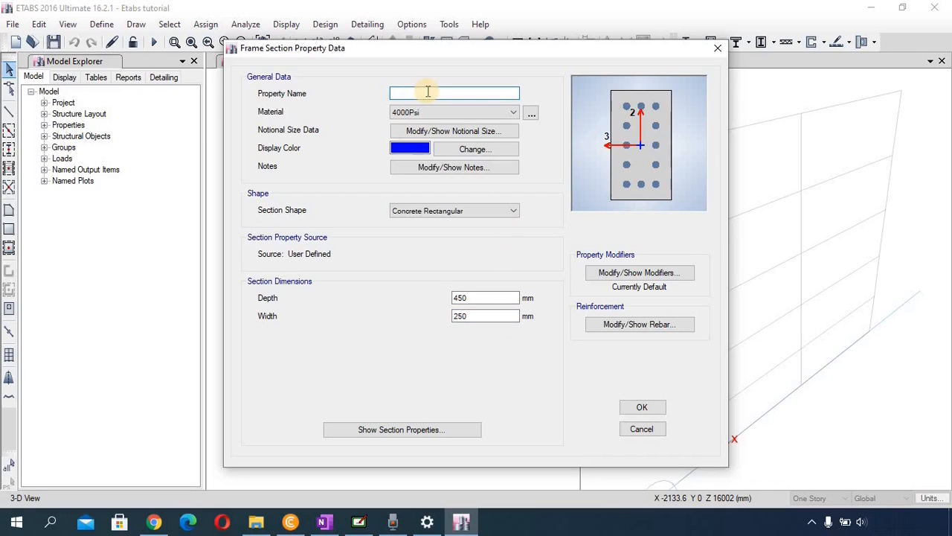
text(Beam 450 *250mm)
click(401, 111)
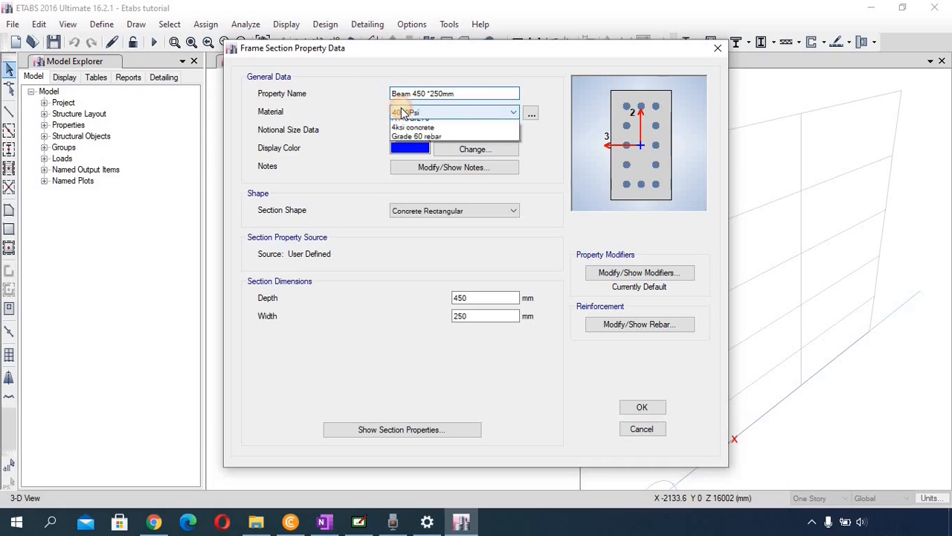
click(408, 162)
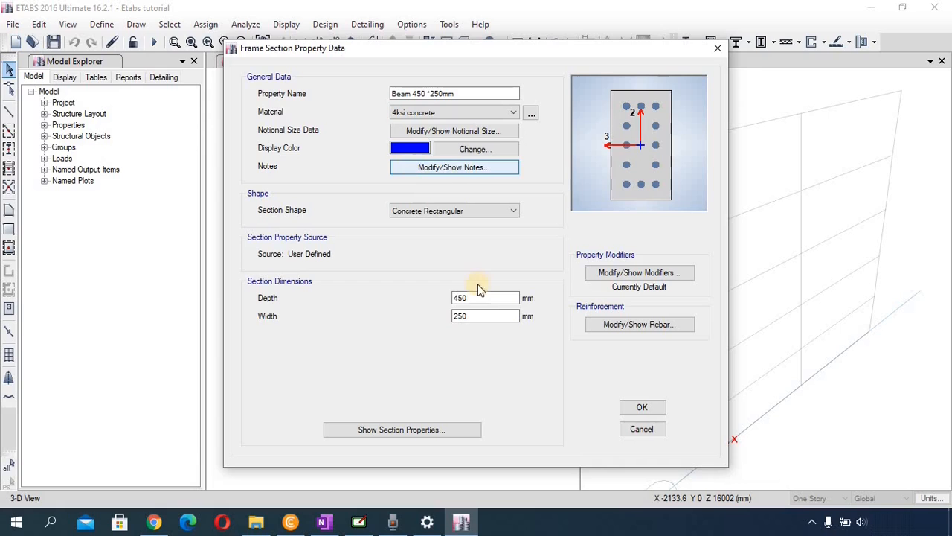
- Set the beam's reinforcement data to M3 Design Only (Beam), with Grade 60 rebar for both the longitudinal bars and the confinement ties
click(618, 326)
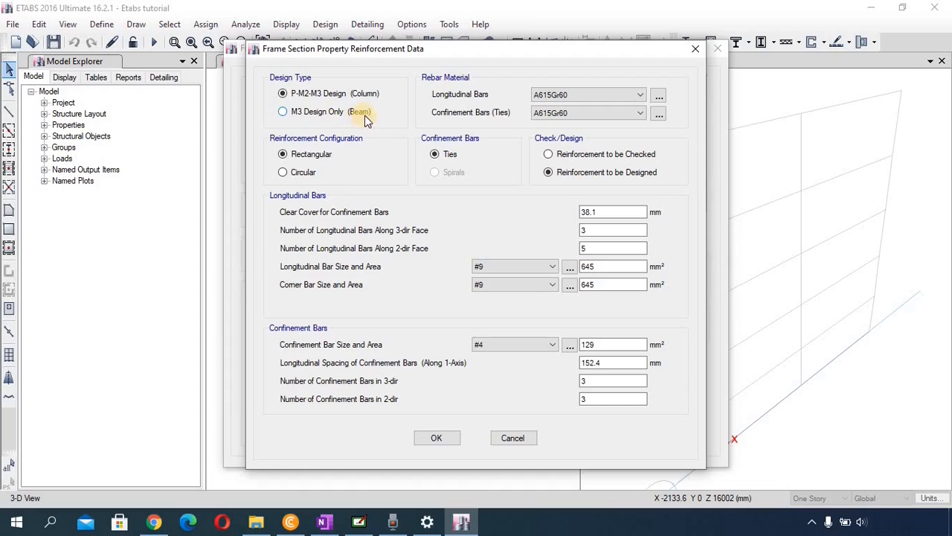
click(284, 113)
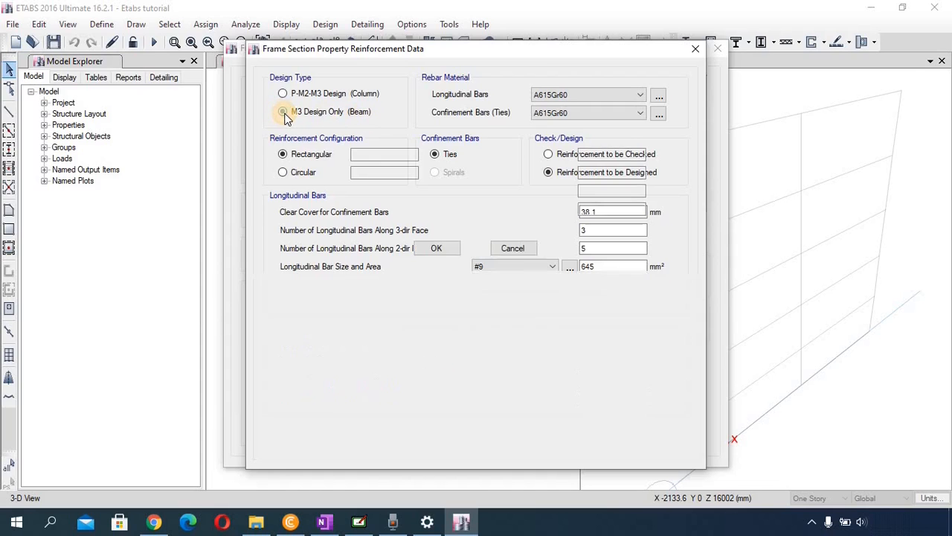
click(573, 96)
click(579, 114)
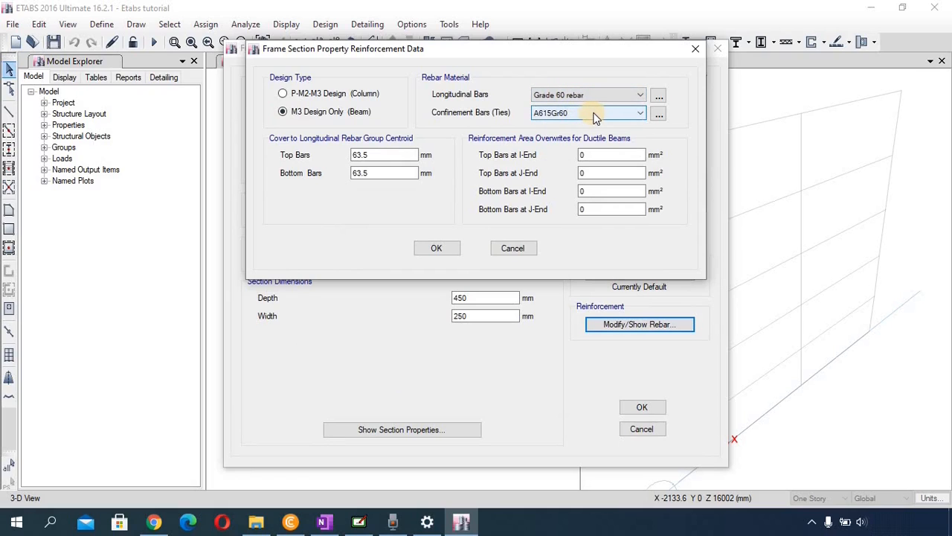
click(596, 116)
click(596, 131)
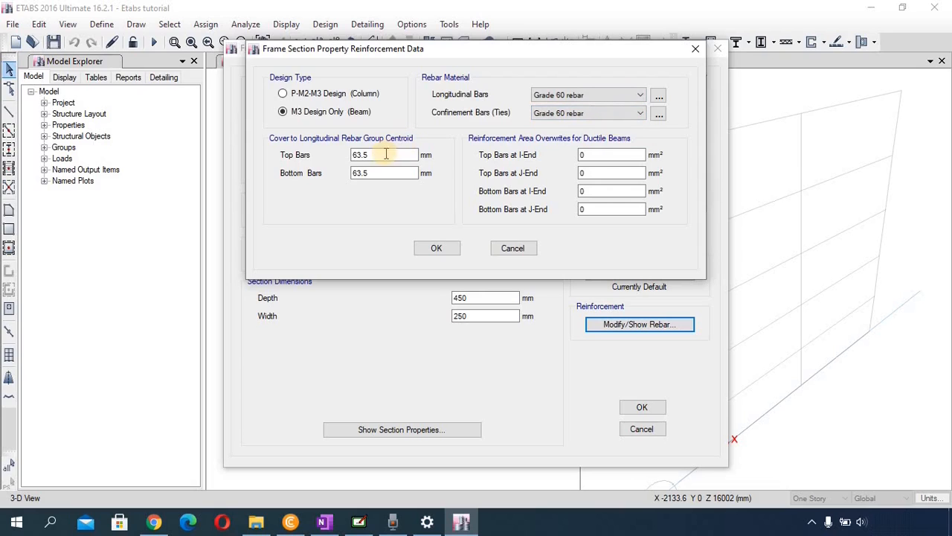
double_click(360, 154)
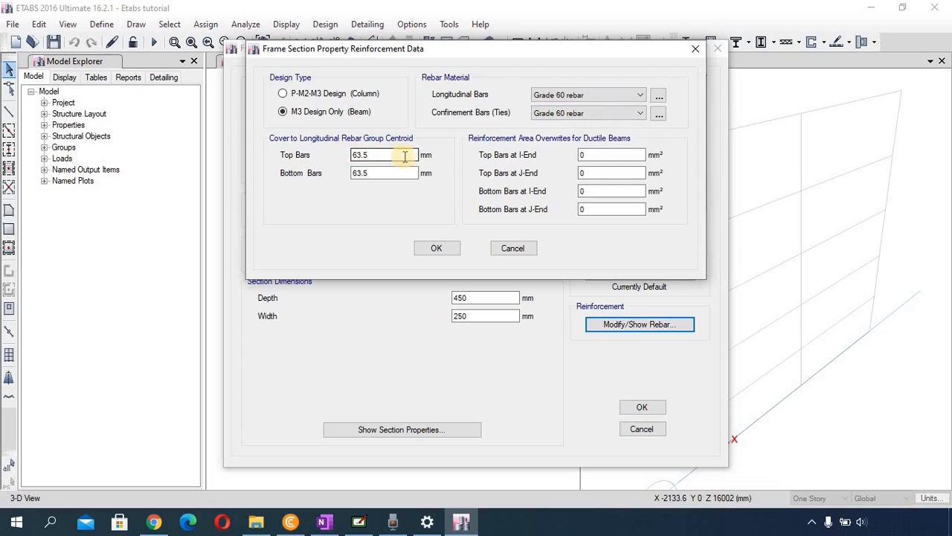
double_click(370, 172)
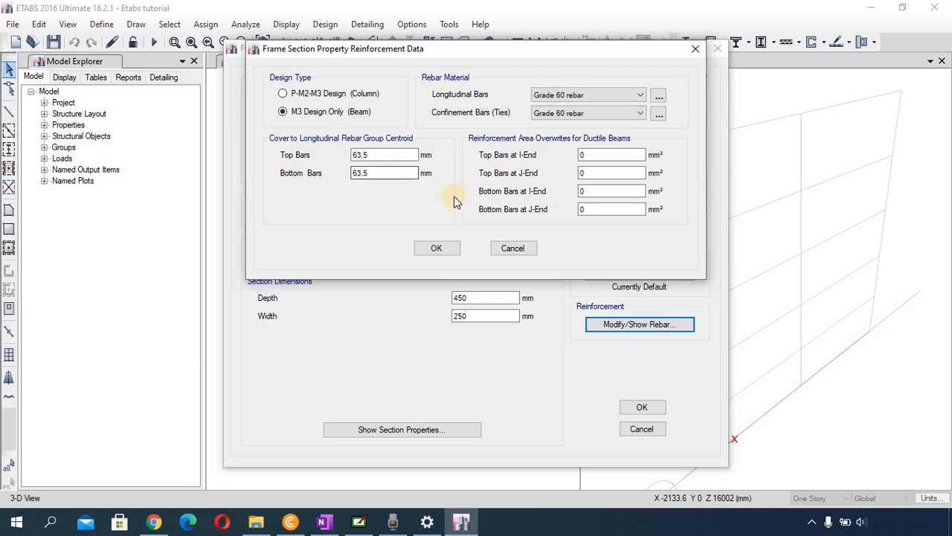
click(438, 250)
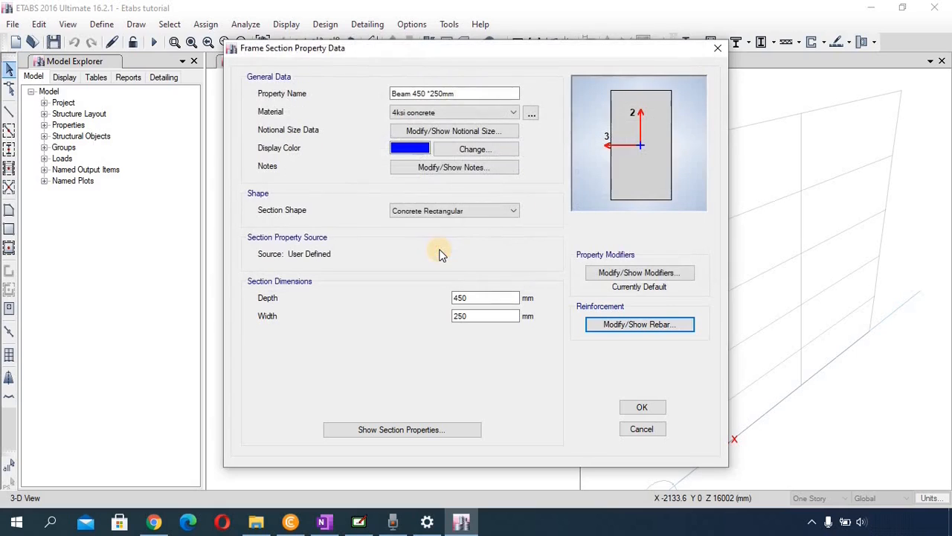
- Check the ACI inertia table in the browser and set the beam's moment of inertia modifiers about axes 2 and 3 to 0.35 in ETABS
click(619, 275)
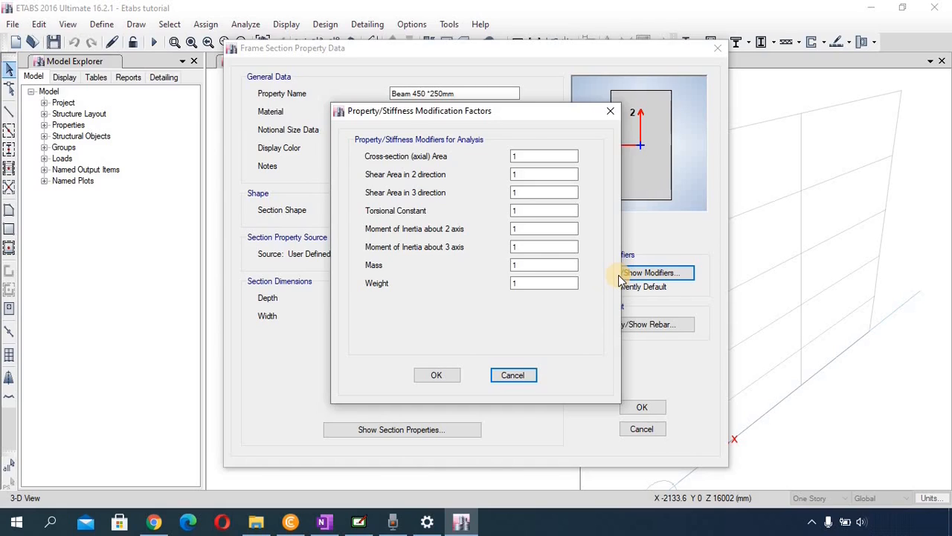
key(alt+Tab)
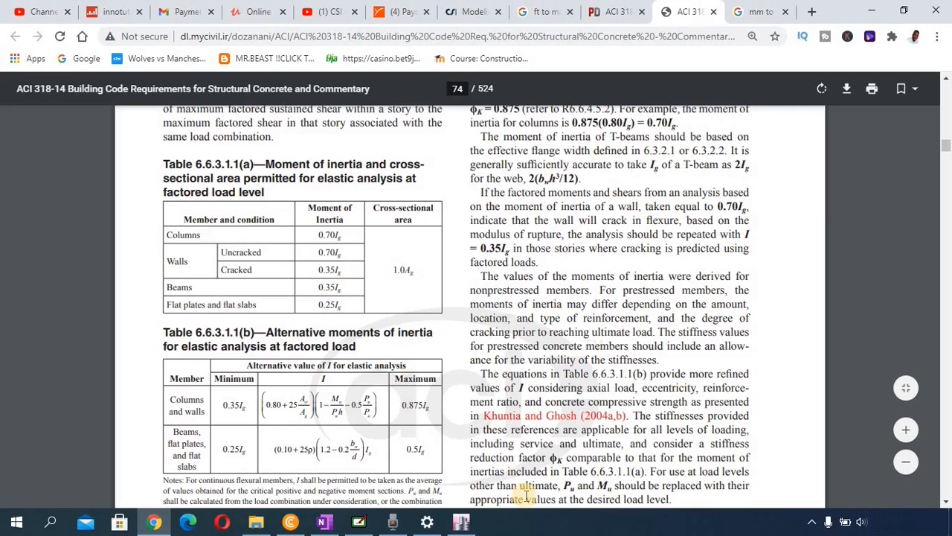
click(466, 524)
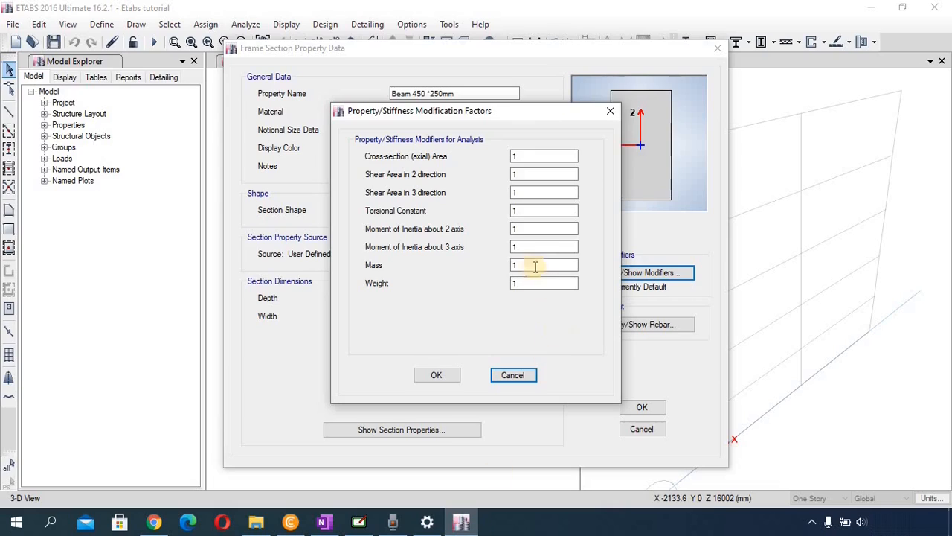
double_click(520, 231)
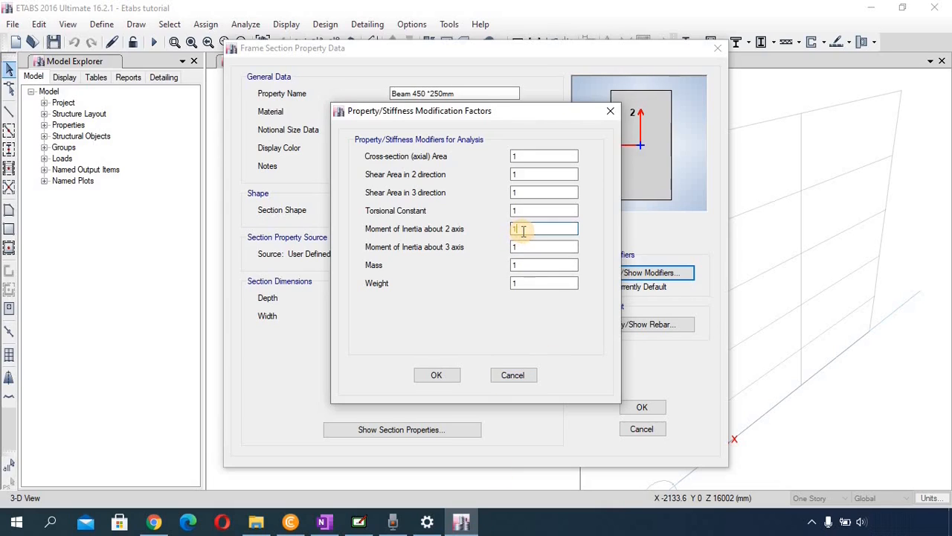
text(0)
text(.35)
click(527, 251)
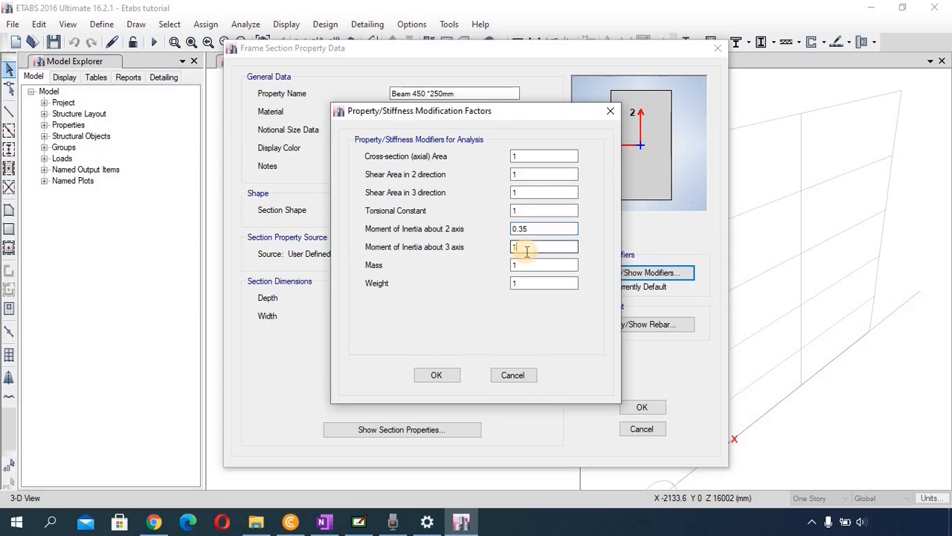
key(BackSpace)
text(0.35)
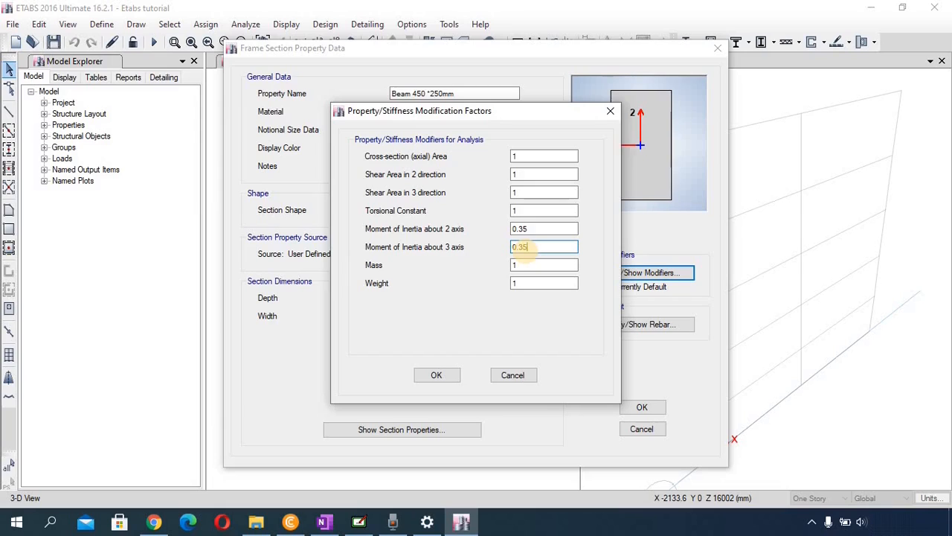
click(437, 375)
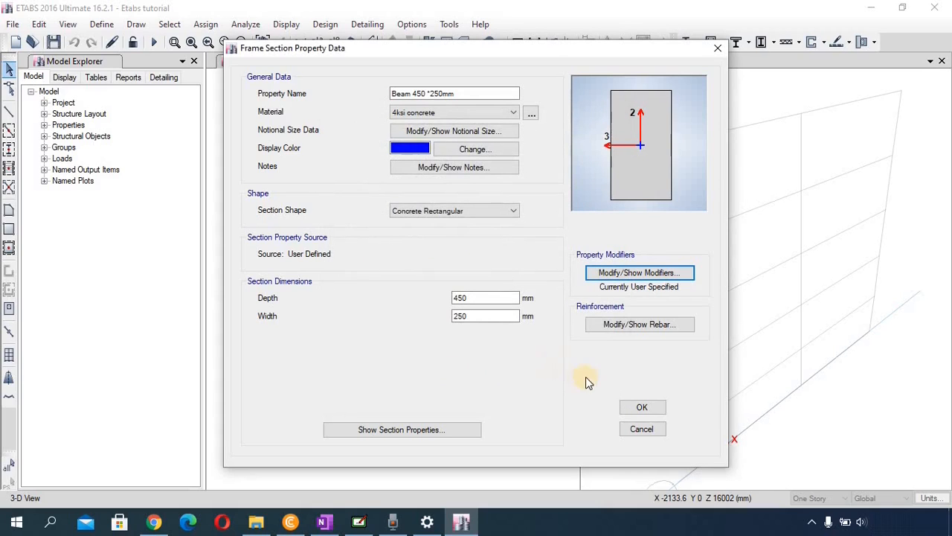
- Save the 450 x 250 mm beam section and close the frame properties
click(634, 404)
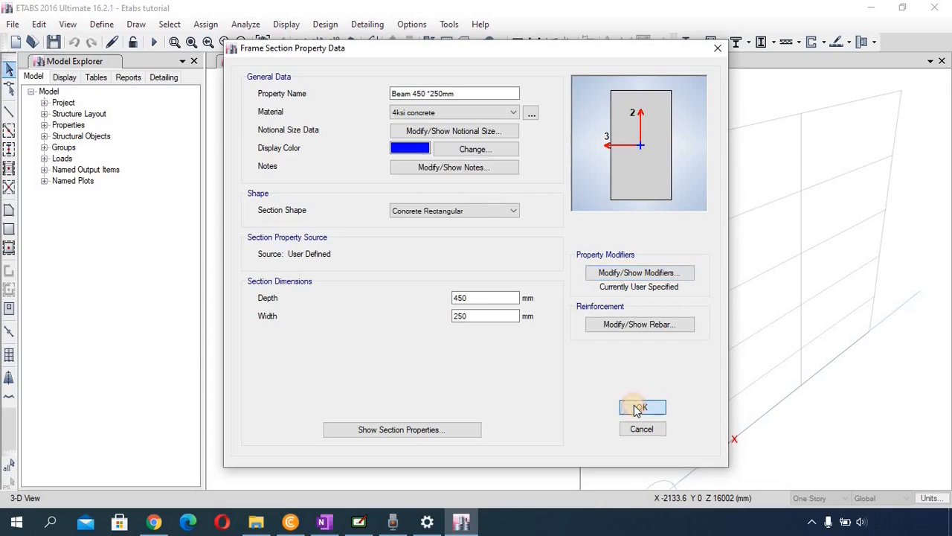
click(332, 267)
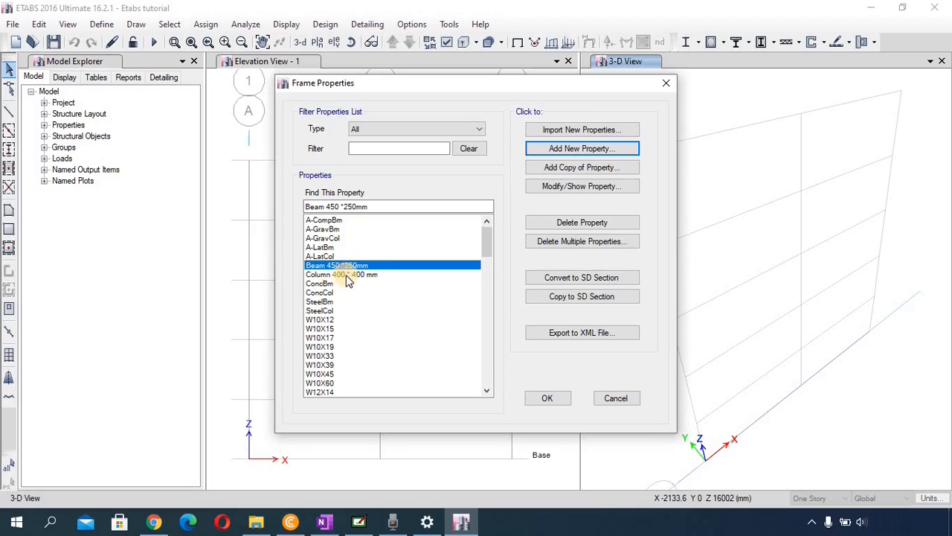
click(548, 399)
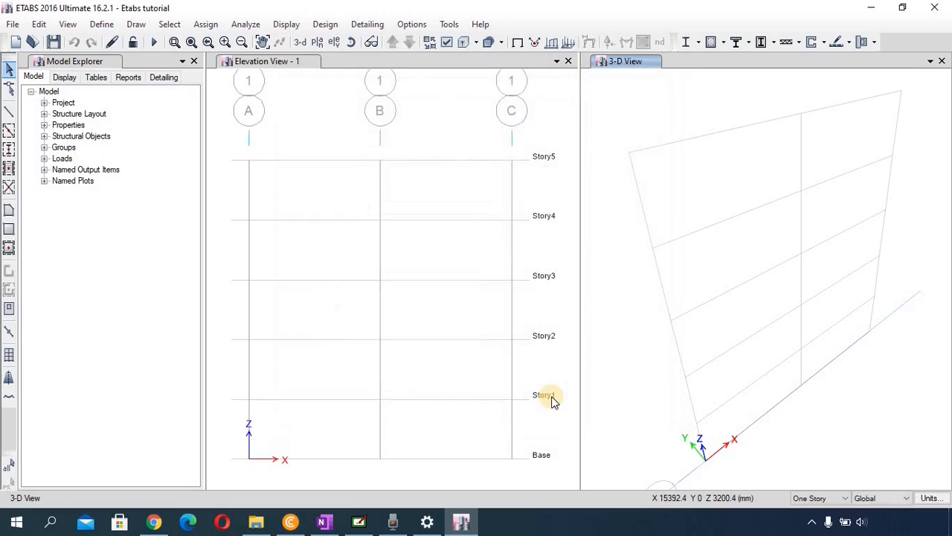